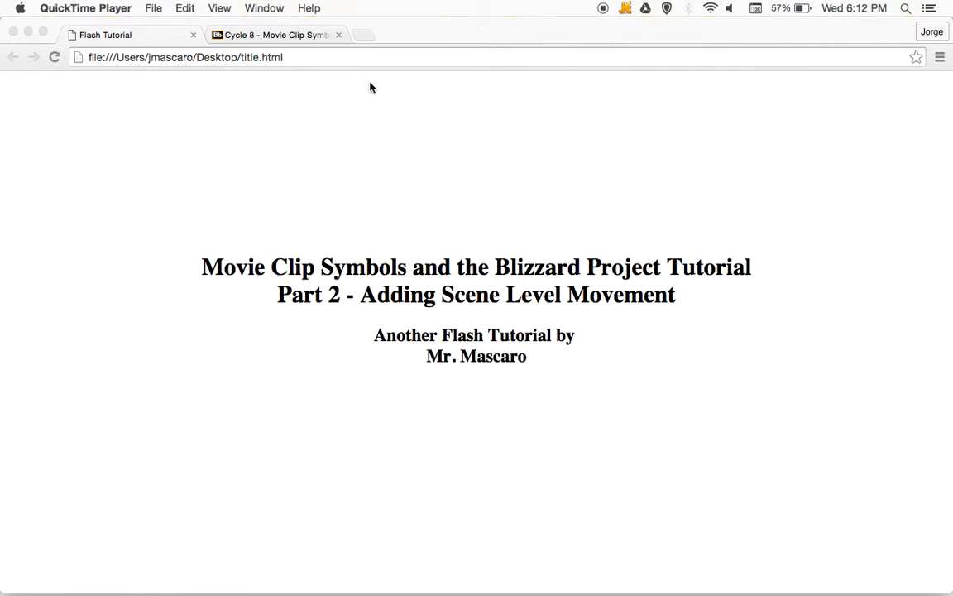
View the finished blizzard.swf demo from the Cycle 8 course page, then close it
left_click(301, 36)
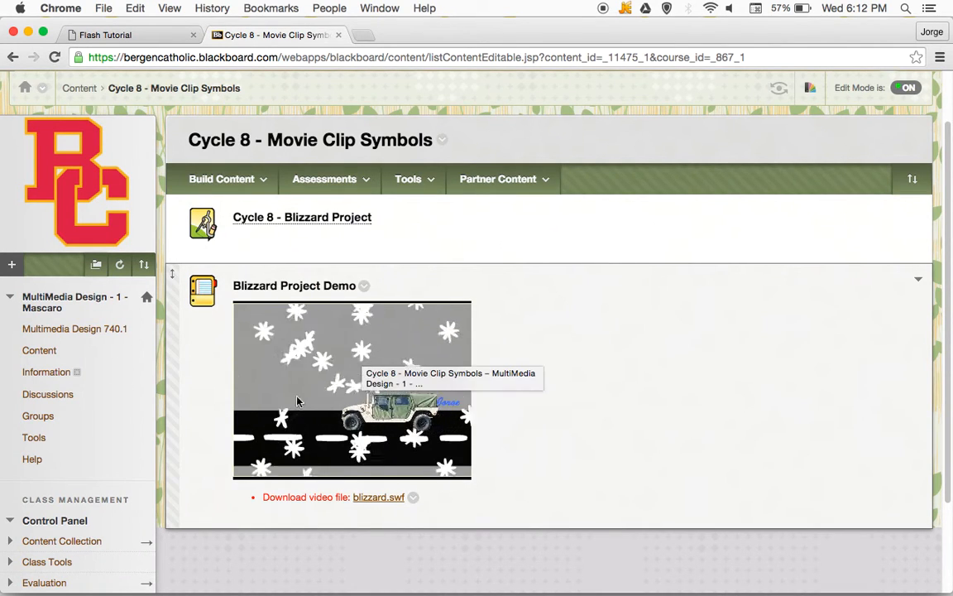
left_click(391, 498)
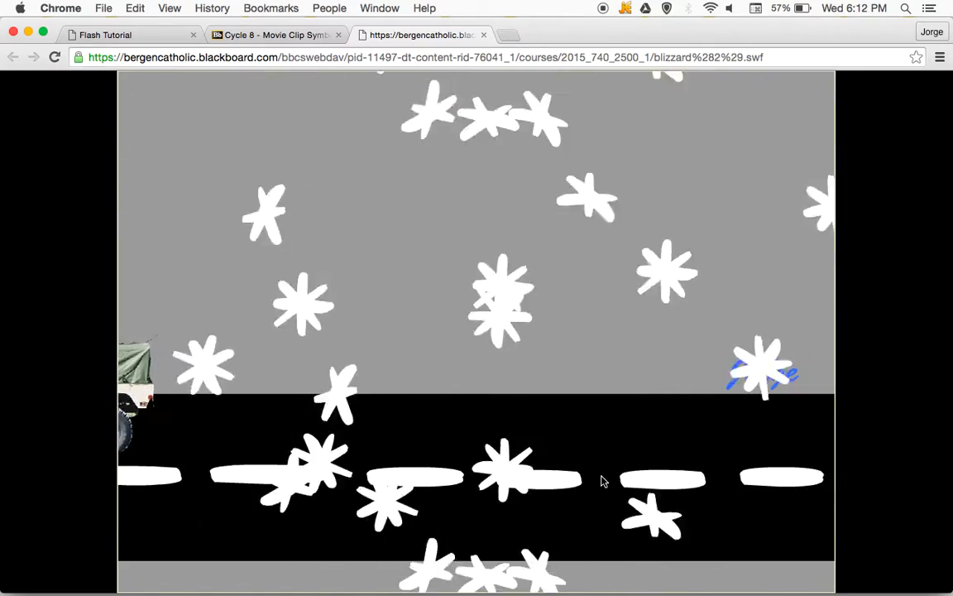
left_click(483, 35)
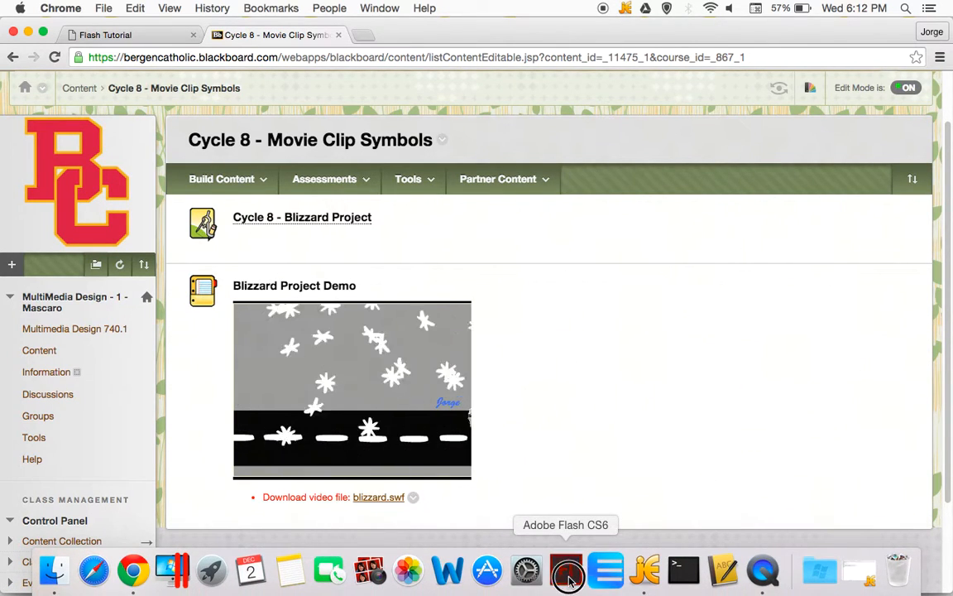
Switch to Adobe Flash CS6, show the hidden flake1 layer and preview the flake1 and flake2 symbols in the library
left_click(568, 579)
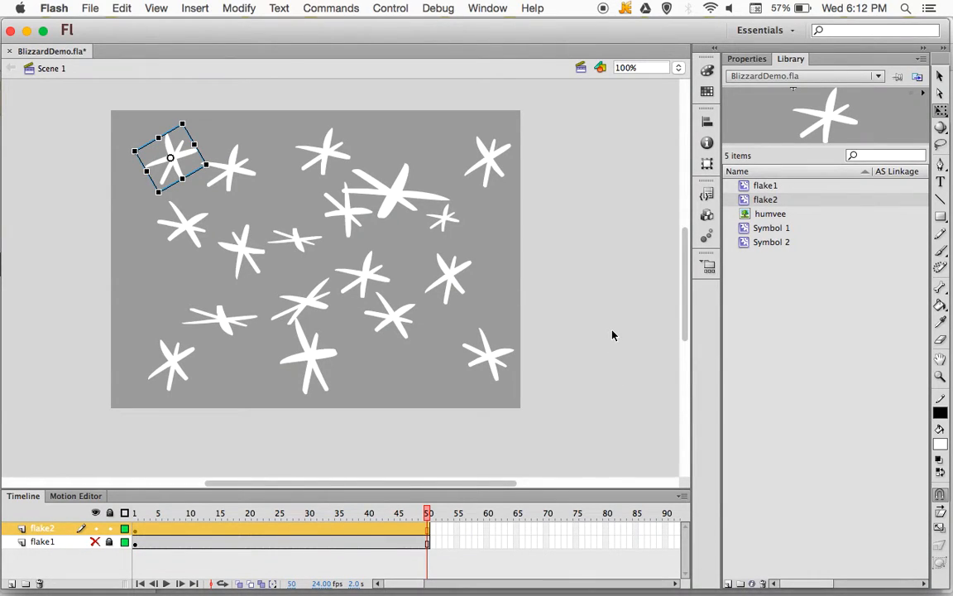
left_click(96, 542)
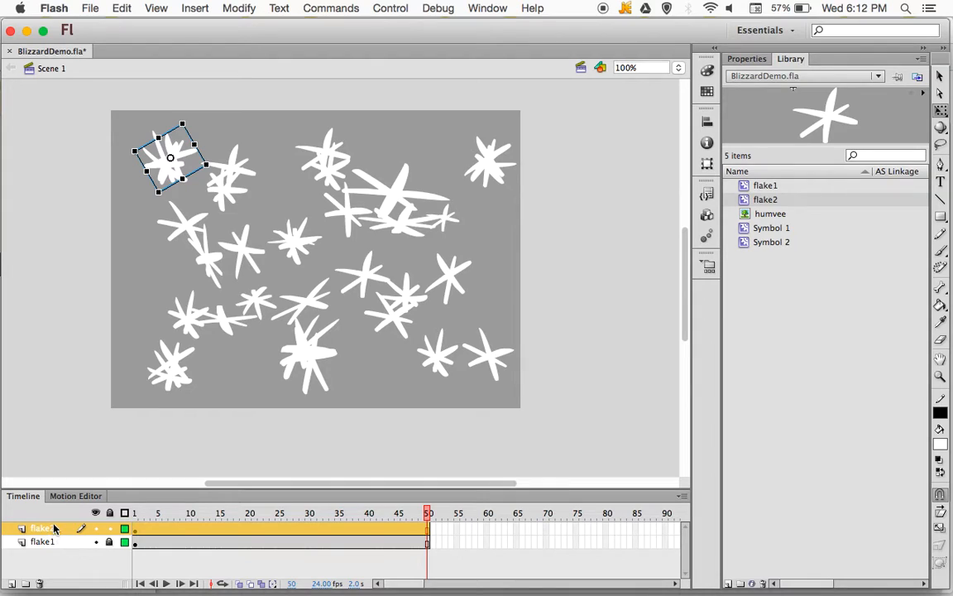
left_click(776, 187)
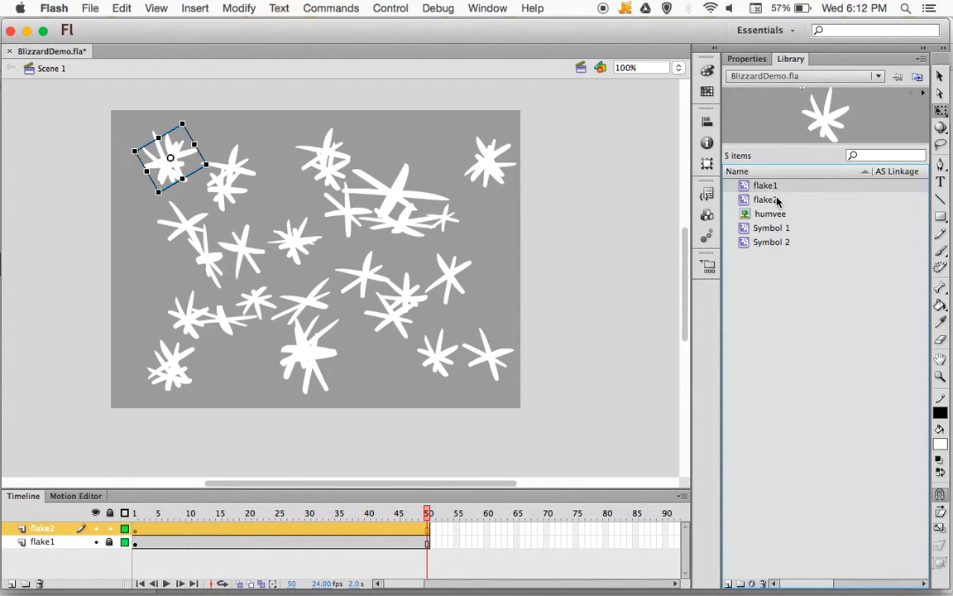
left_click(778, 201)
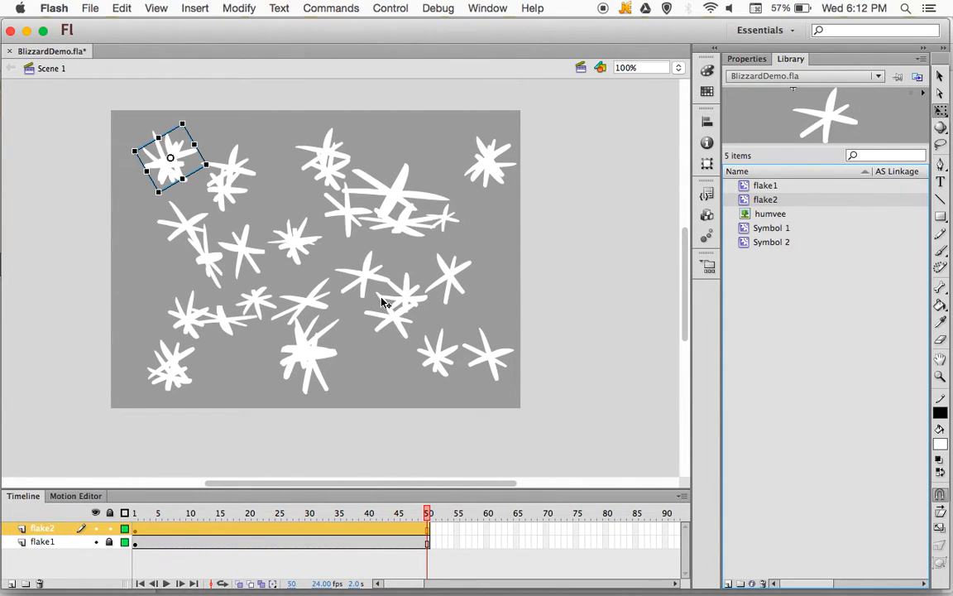
Test the BlizzardDemo movie to check the snowfall animation, then close the preview
key("Return")
key("super+Return")
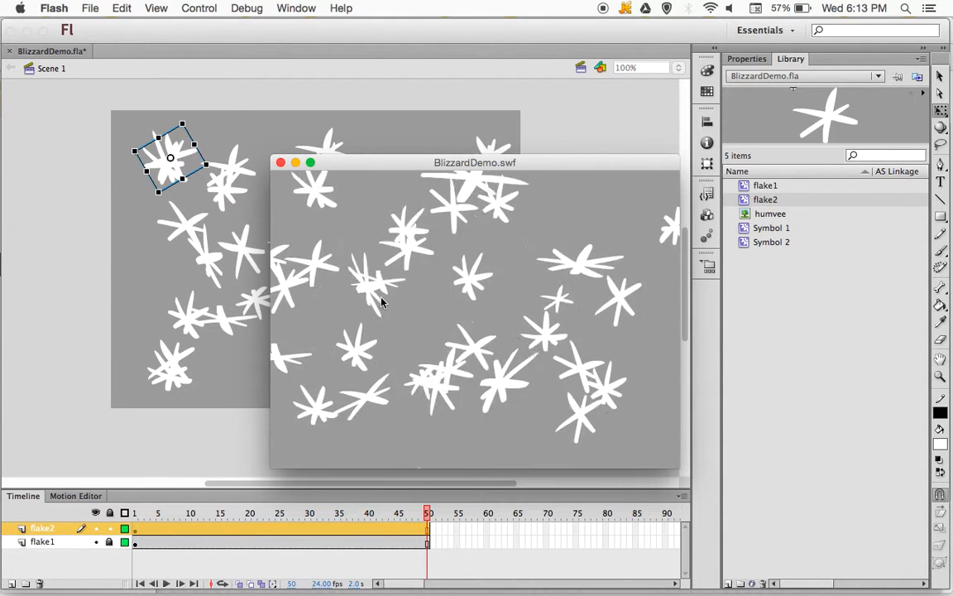
left_click(281, 162)
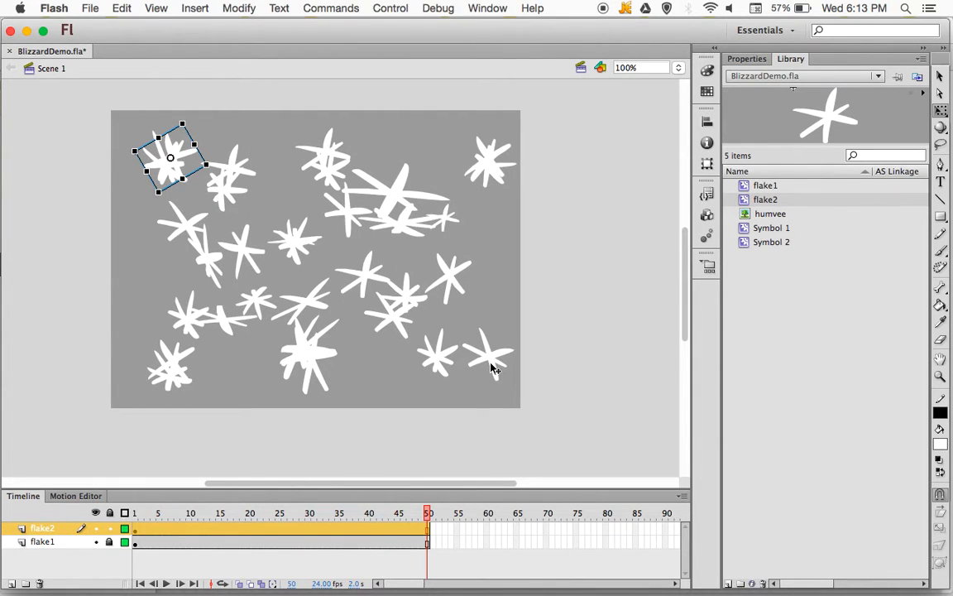
Lock the flake2 layer and hide both the flake2 and flake1 layers
left_click(109, 529)
left_click(96, 528)
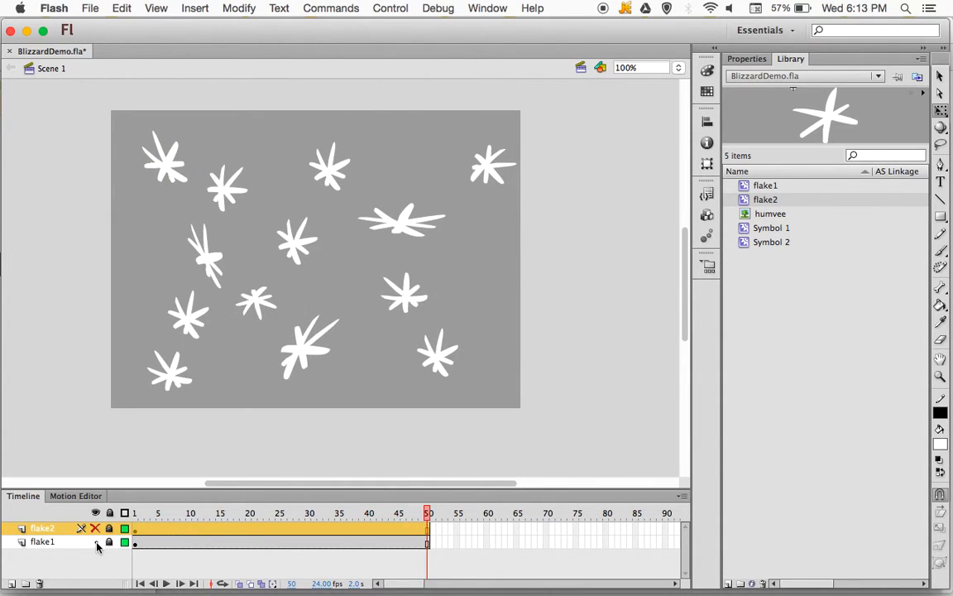
left_click(95, 541)
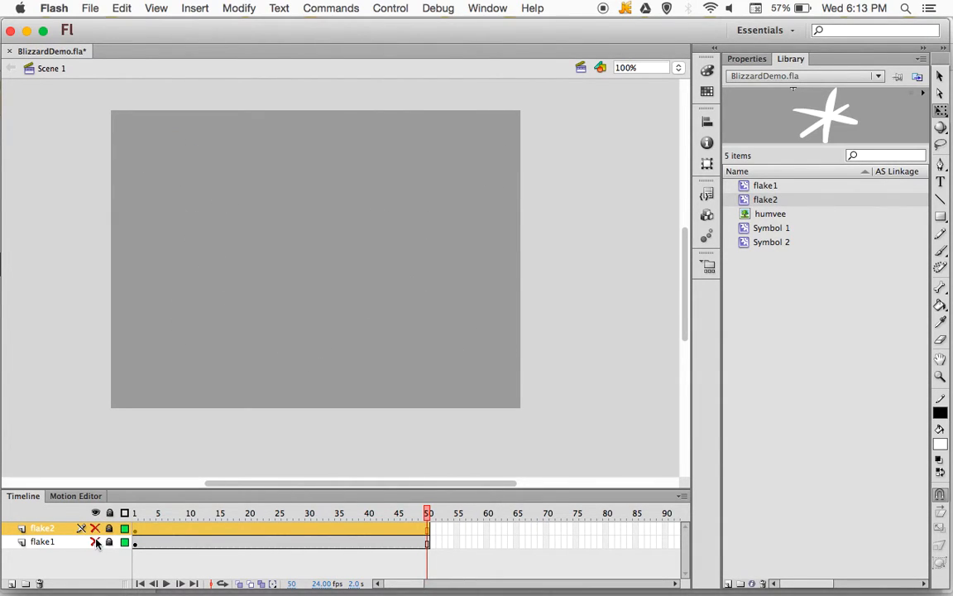
Add a layer named "road" between the flake2 and flake1 layers
left_click(11, 586)
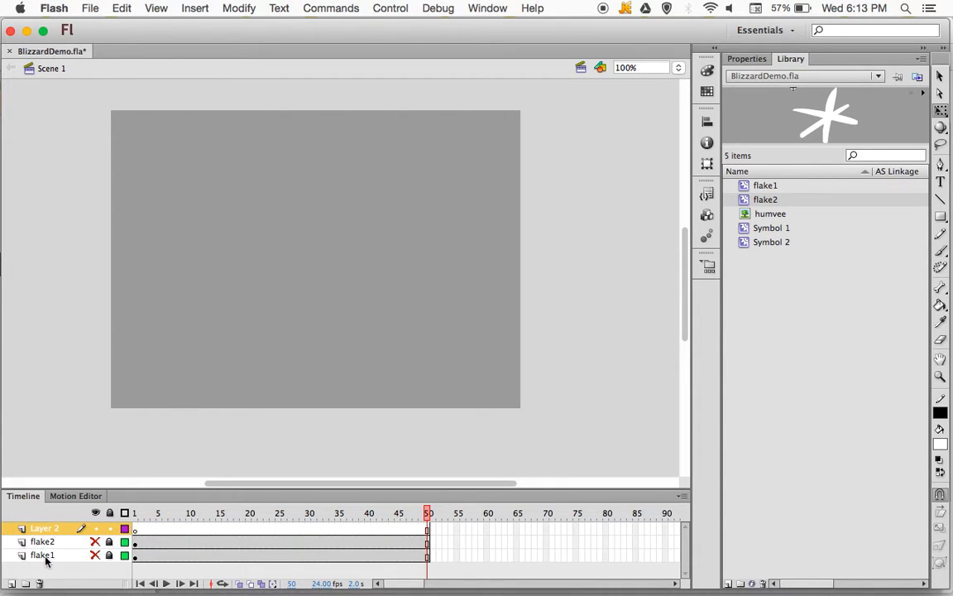
left_click_drag(58, 532, 54, 546)
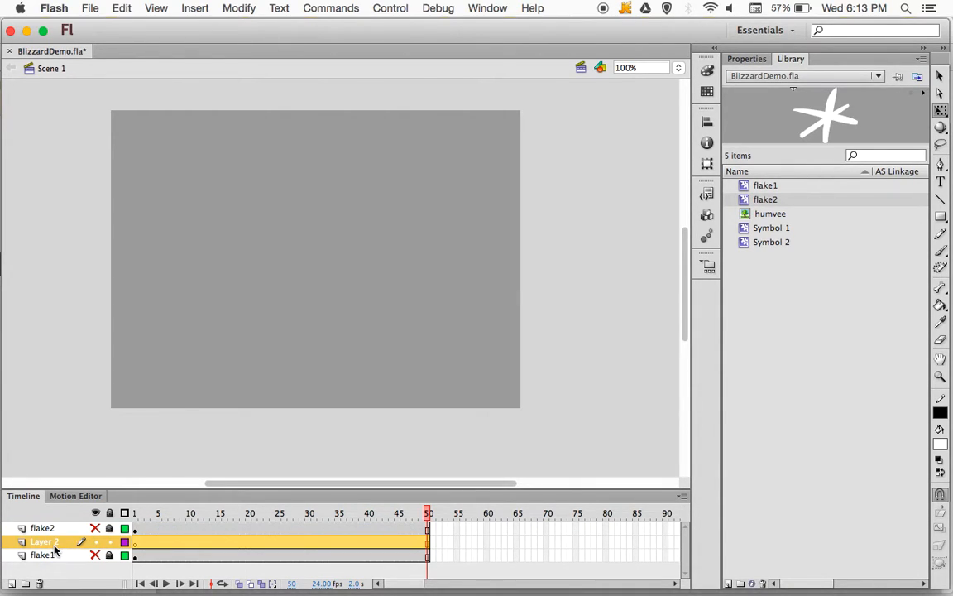
double_click(45, 542)
type("road")
key("Return")
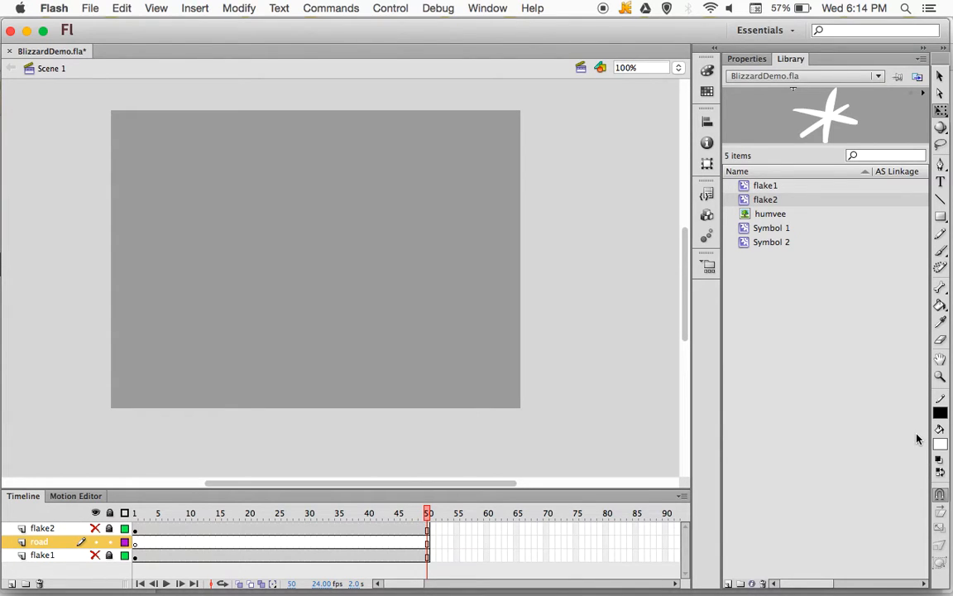
Draw a black-filled rectangle for the road across the lower part of the stage, extending past both sides
left_click(941, 218)
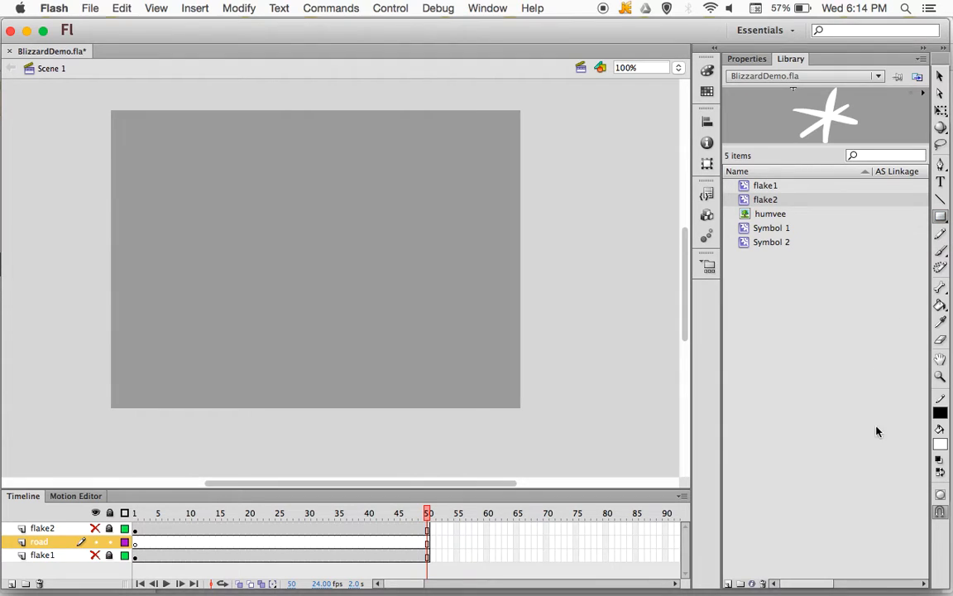
left_click(940, 413)
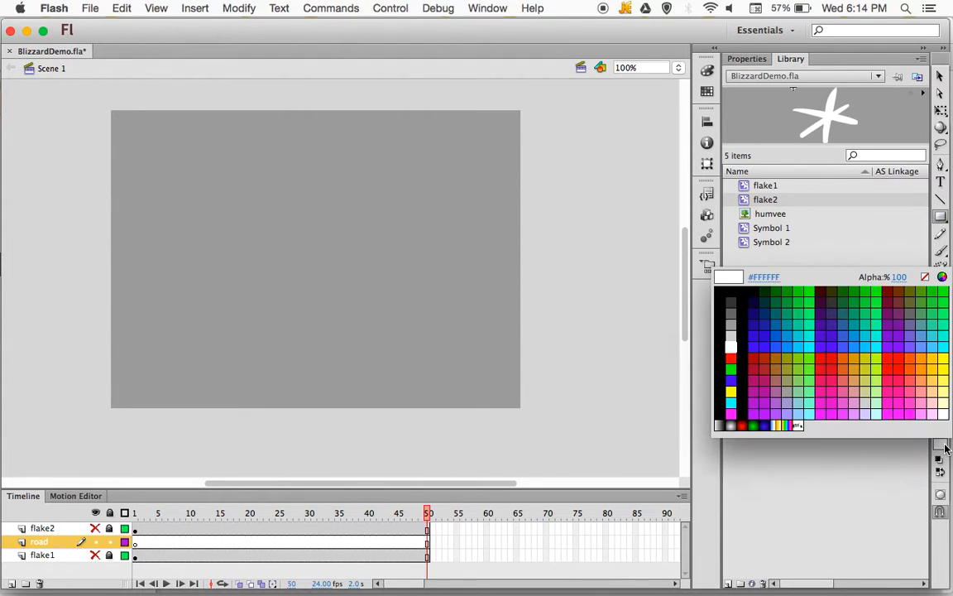
left_click(744, 335)
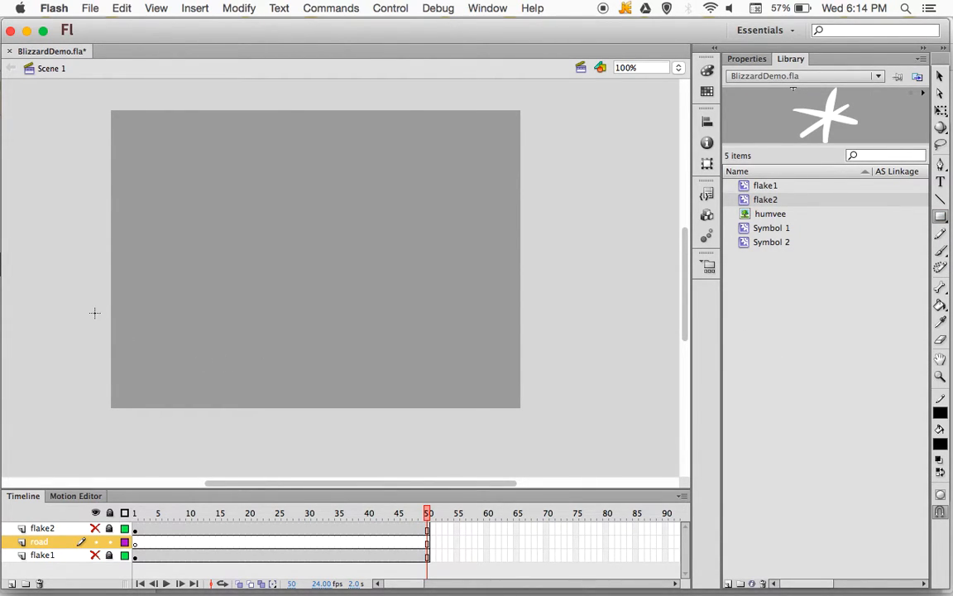
left_click_drag(71, 298, 611, 383)
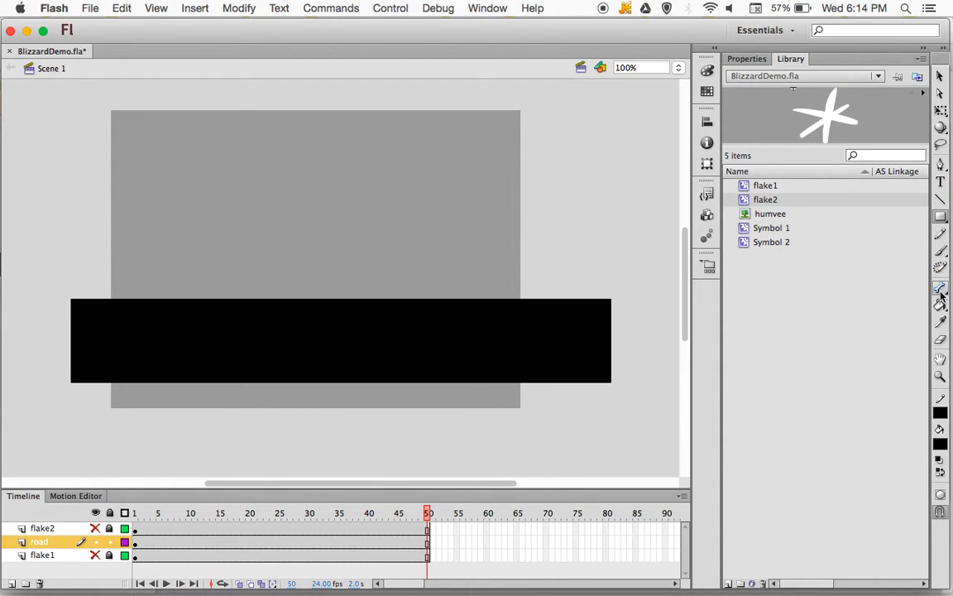
Set up the Brush tool with a white fill and a larger brush size for the lane markings
left_click(941, 253)
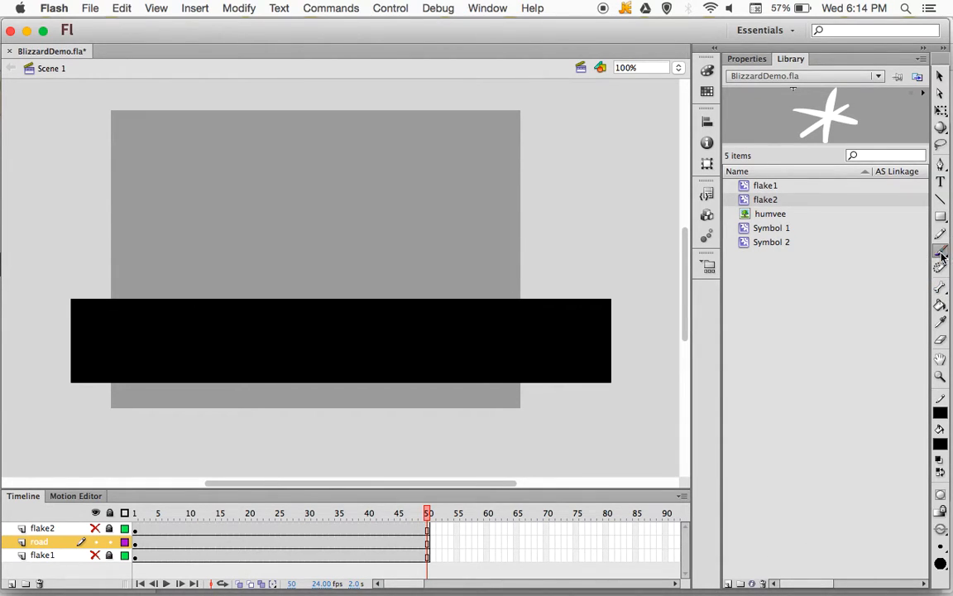
left_click(940, 440)
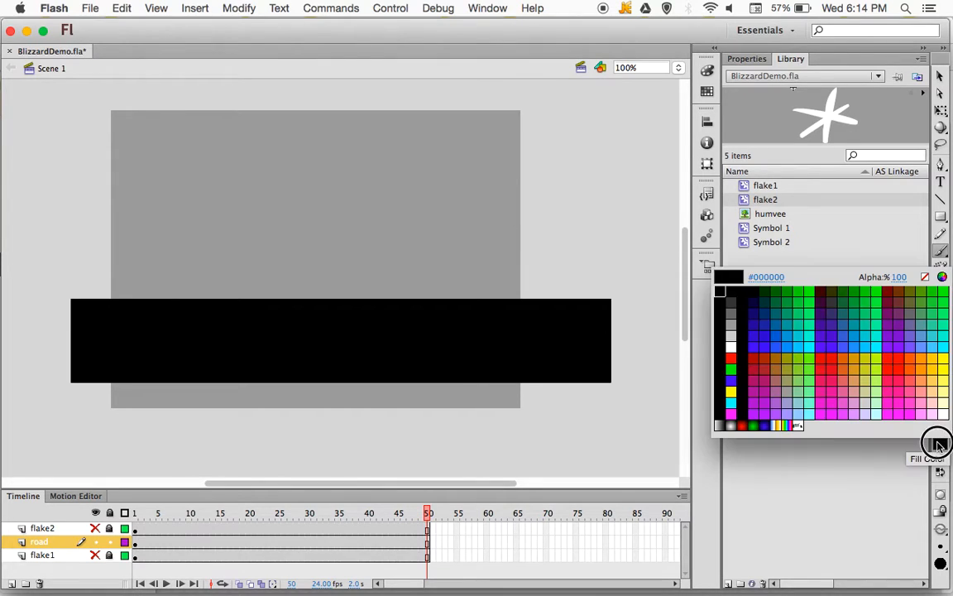
left_click(730, 340)
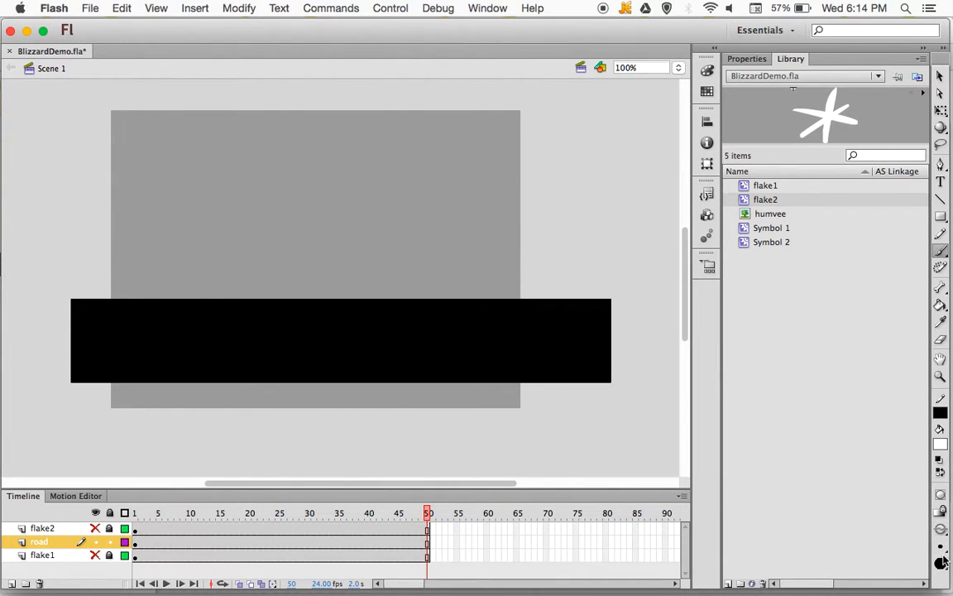
left_click(941, 547)
left_click(903, 514)
left_click_drag(62, 340, 639, 338)
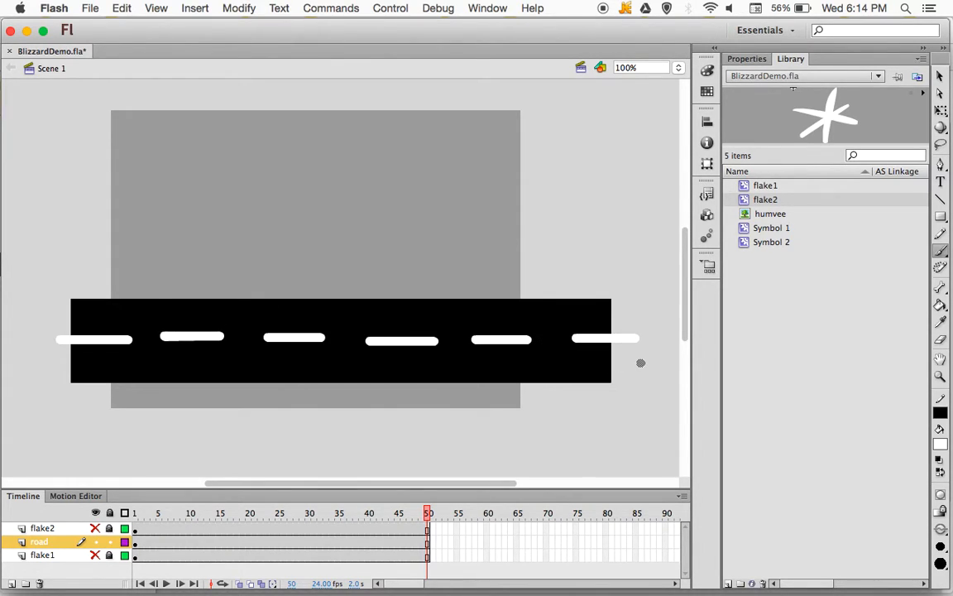
key("super+z")
key("super+z")
key("super+z")
key("super+z")
key("super+z")
key("super+z")
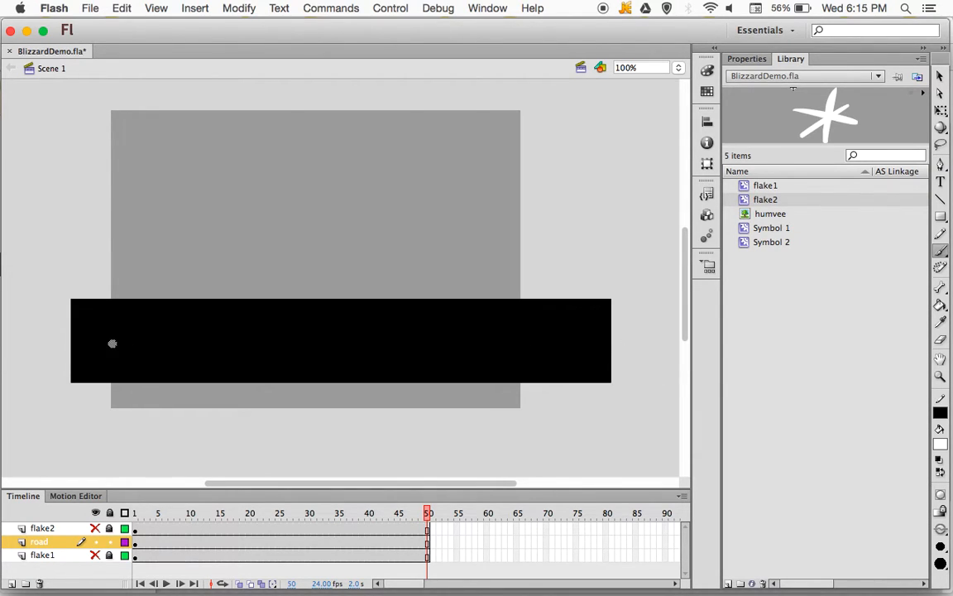
Paint six white lane dashes along the middle of the road, keeping them inside the black rectangle
left_click_drag(103, 344, 605, 339)
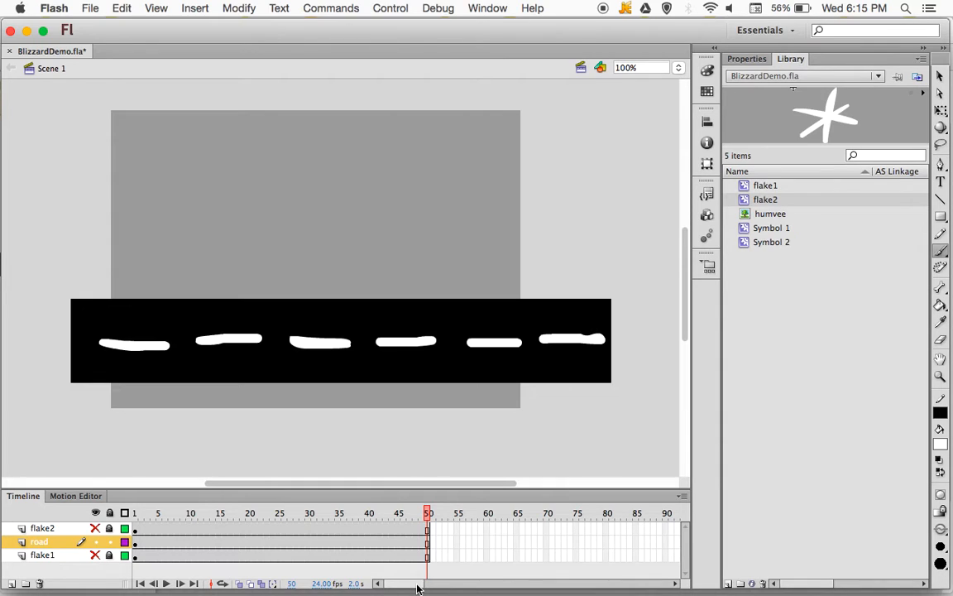
Extend the flake2, road and flake1 layers to frame 120 by inserting frames
left_click_drag(418, 588, 438, 585)
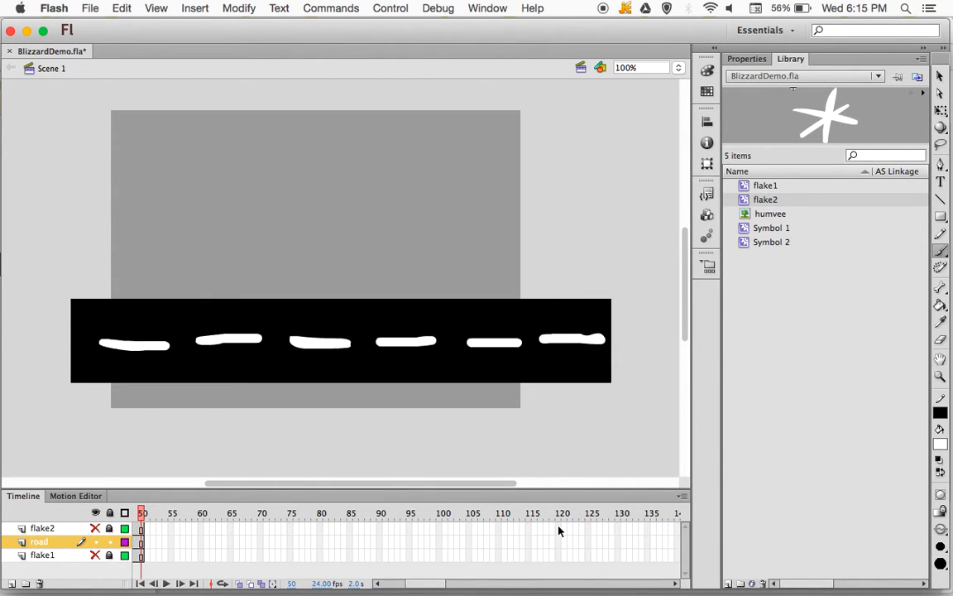
left_click_drag(558, 531, 560, 562)
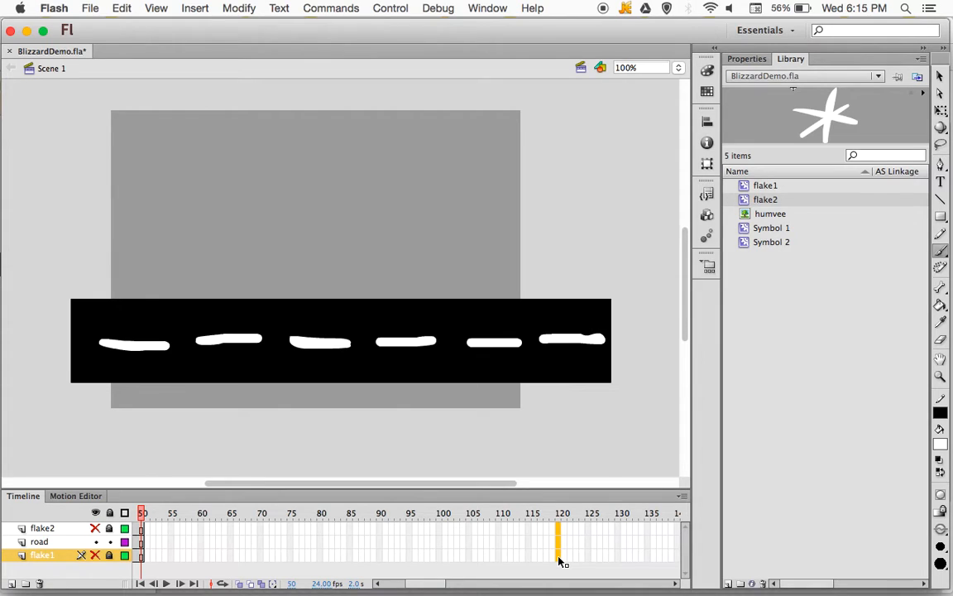
key("F5")
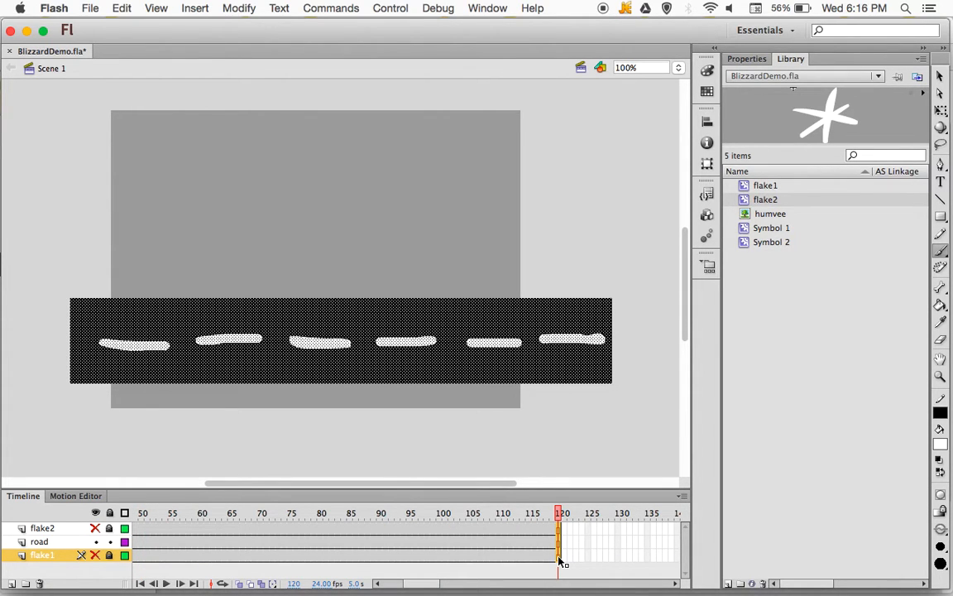
left_click(421, 584)
left_click_drag(421, 584, 391, 591)
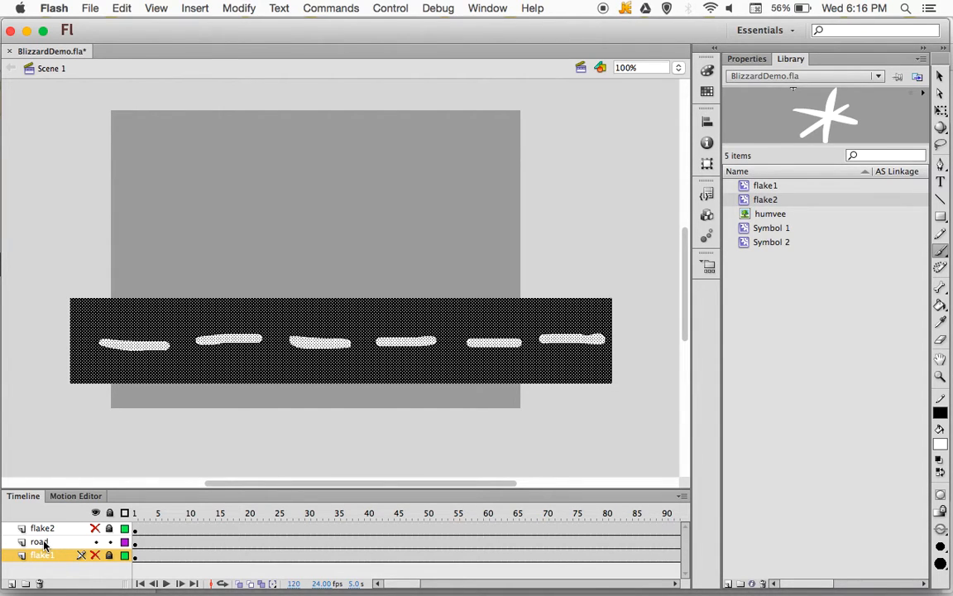
Move the road layer to the bottom of the layer stack, test the movie, and lock the road layer
left_click_drag(44, 541, 39, 570)
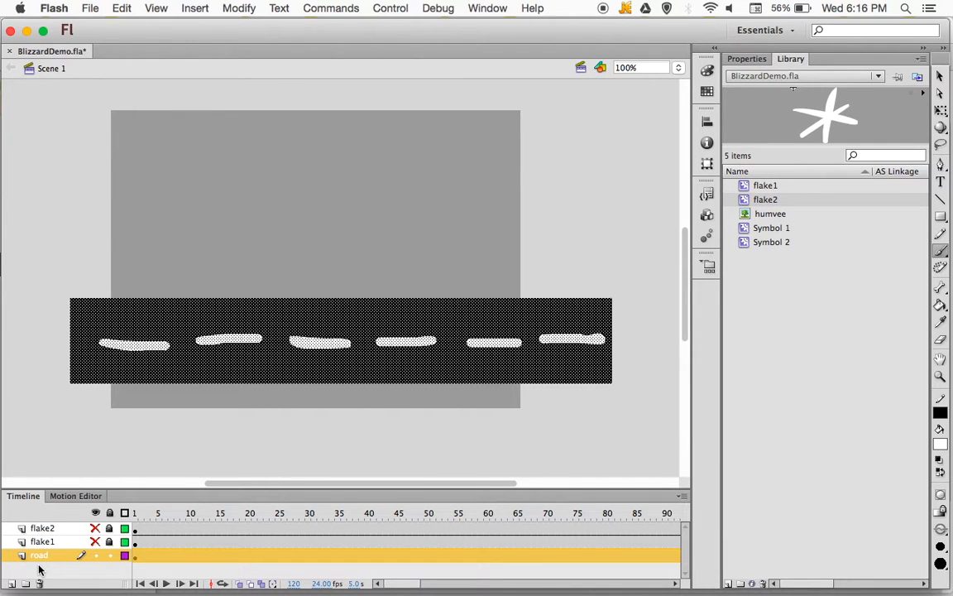
key("super+Return")
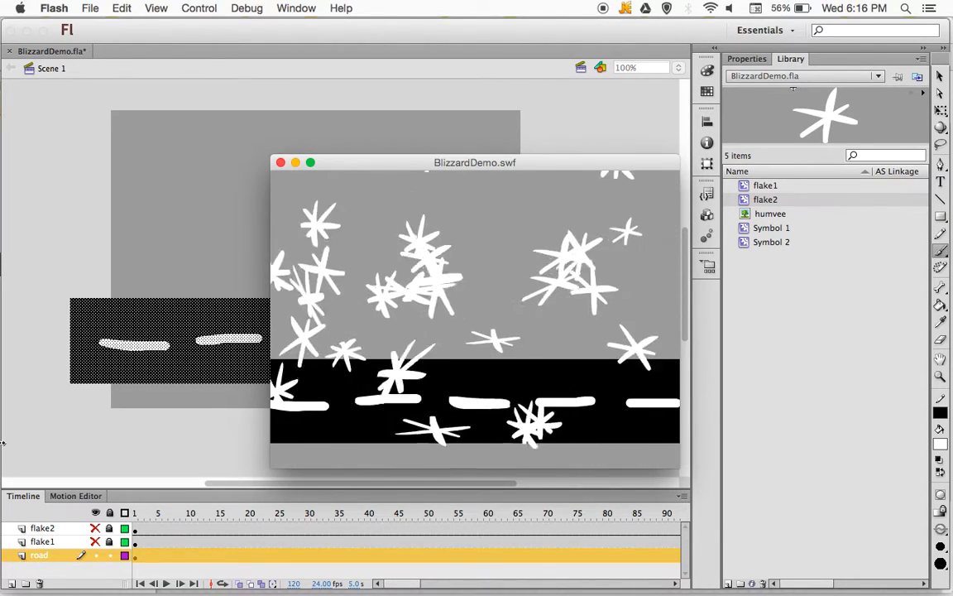
left_click(280, 162)
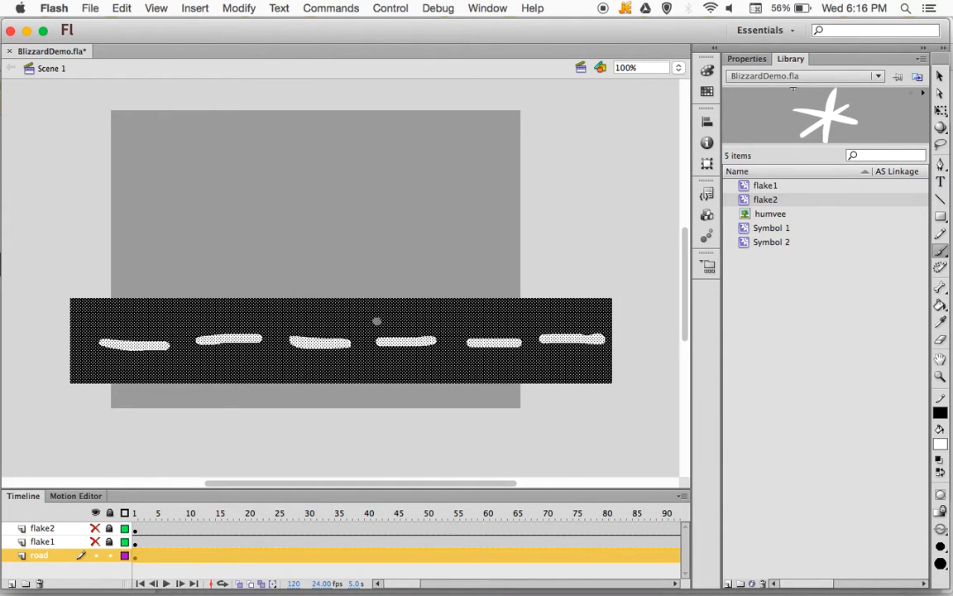
left_click(109, 556)
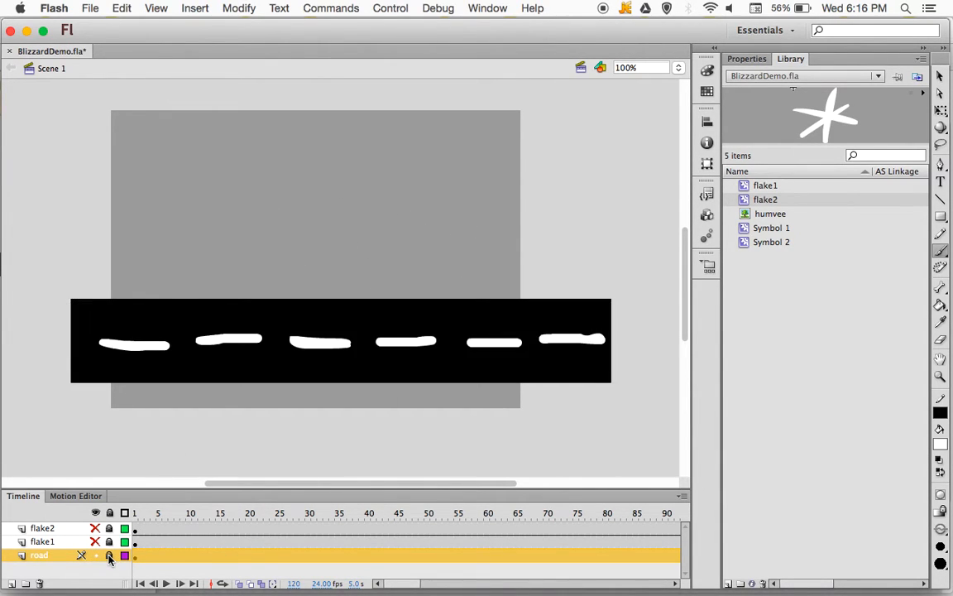
Add a new layer for the humvee image between the flake2 and flake1 layers
left_click(771, 215)
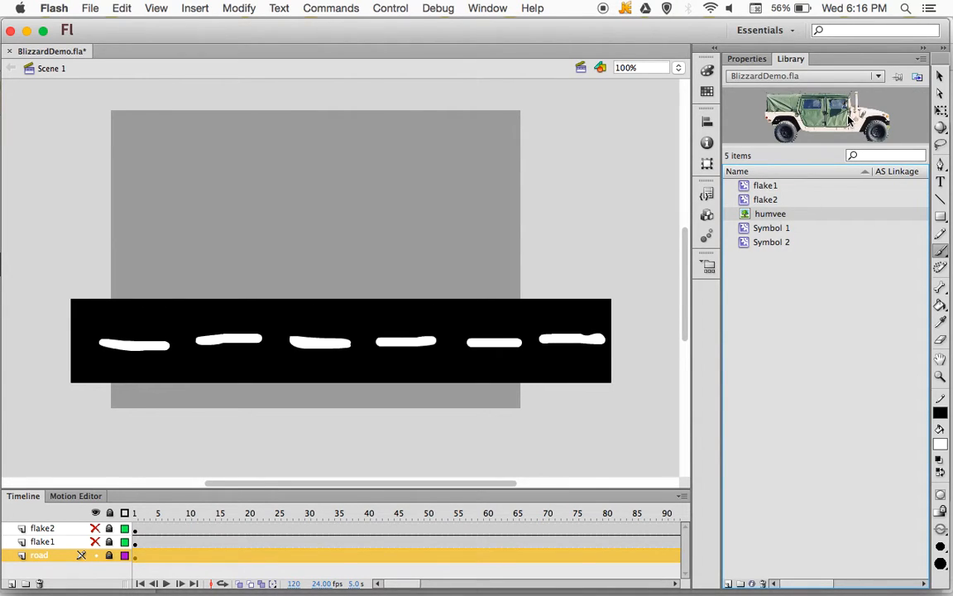
left_click_drag(847, 118, 283, 207)
left_click(12, 583)
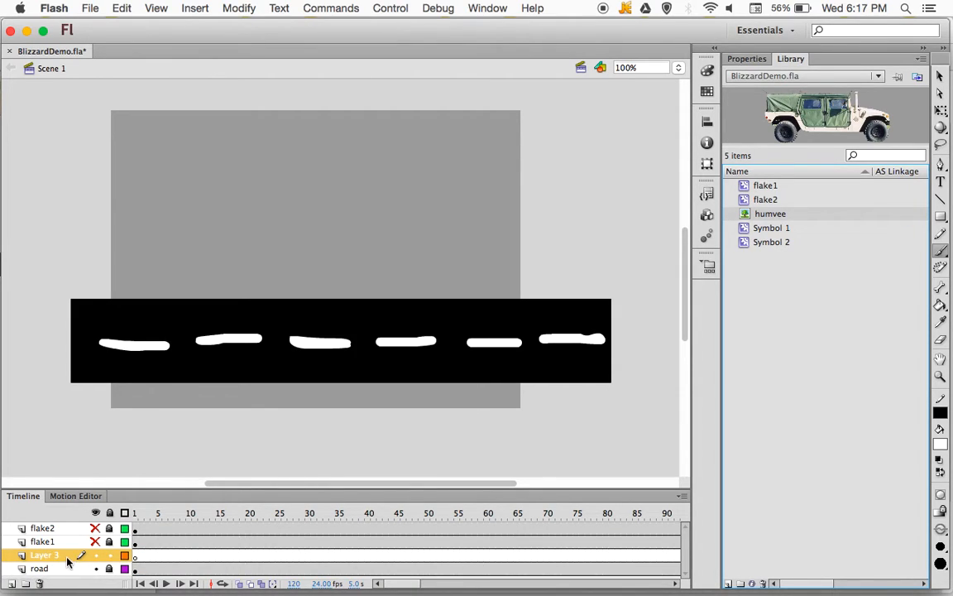
left_click_drag(68, 555, 64, 536)
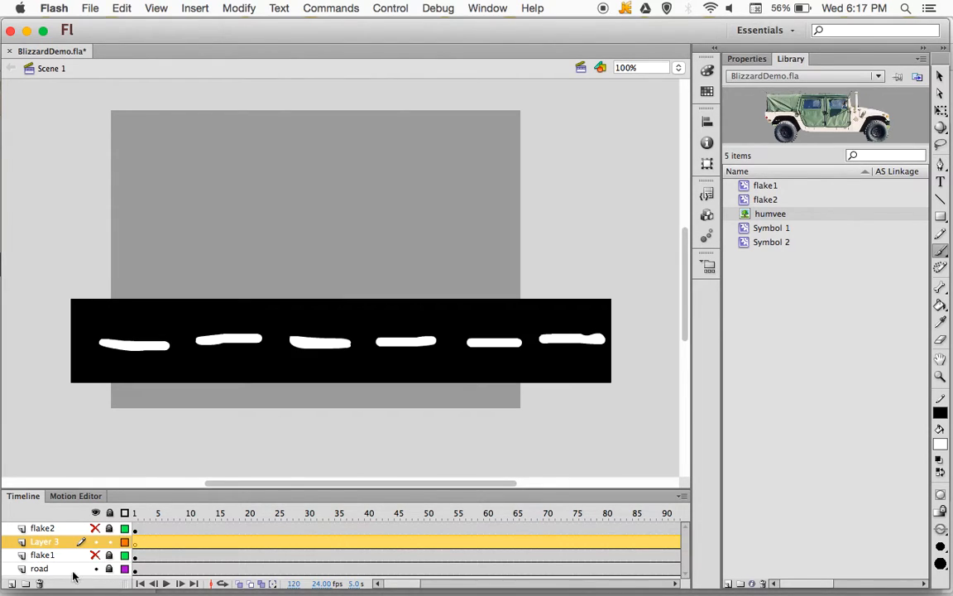
Name the new layer truck and place the humvee image from the library on the stage in its frame 1
type("truck")
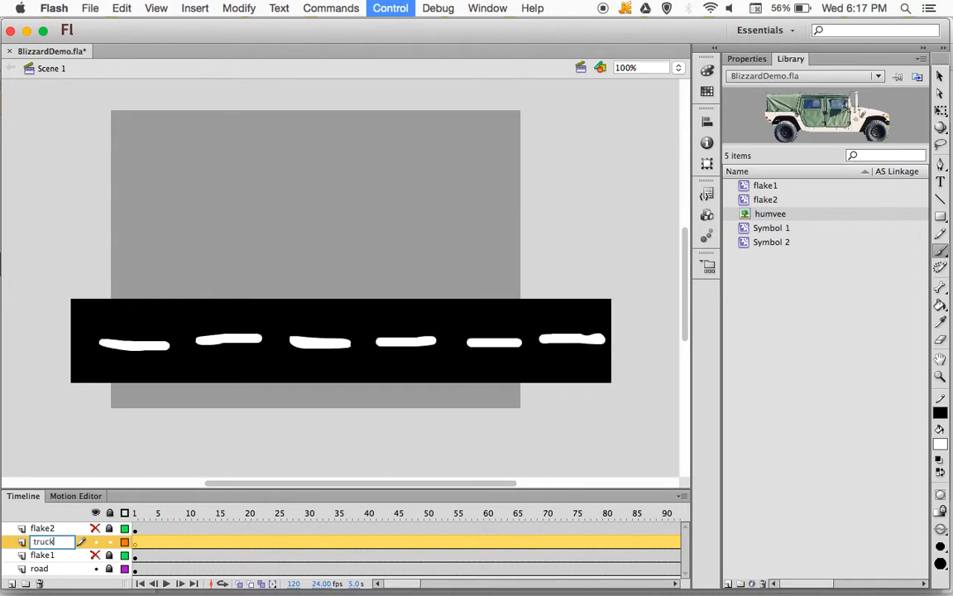
key("Return")
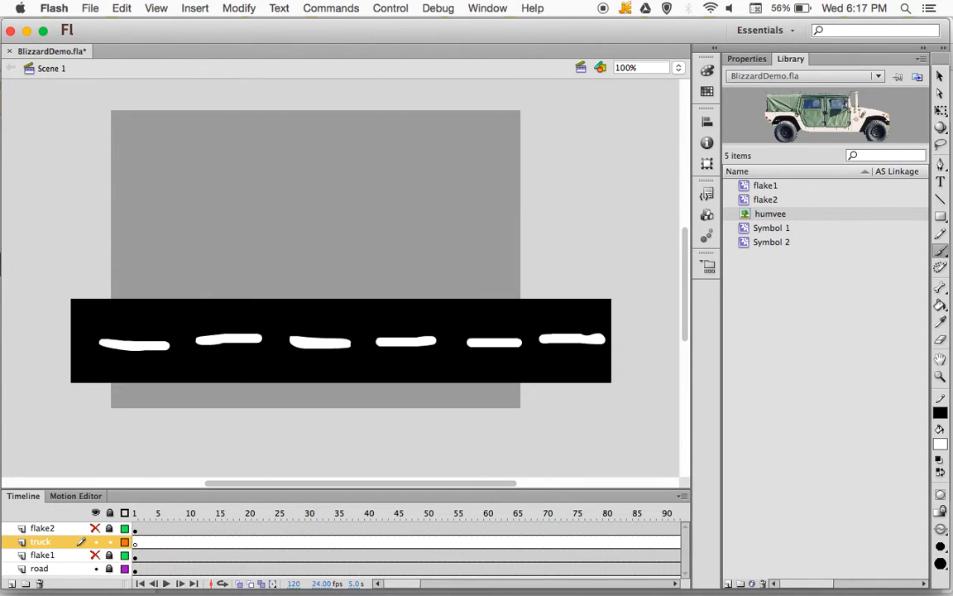
left_click(138, 548)
left_click_drag(393, 163, 273, 200)
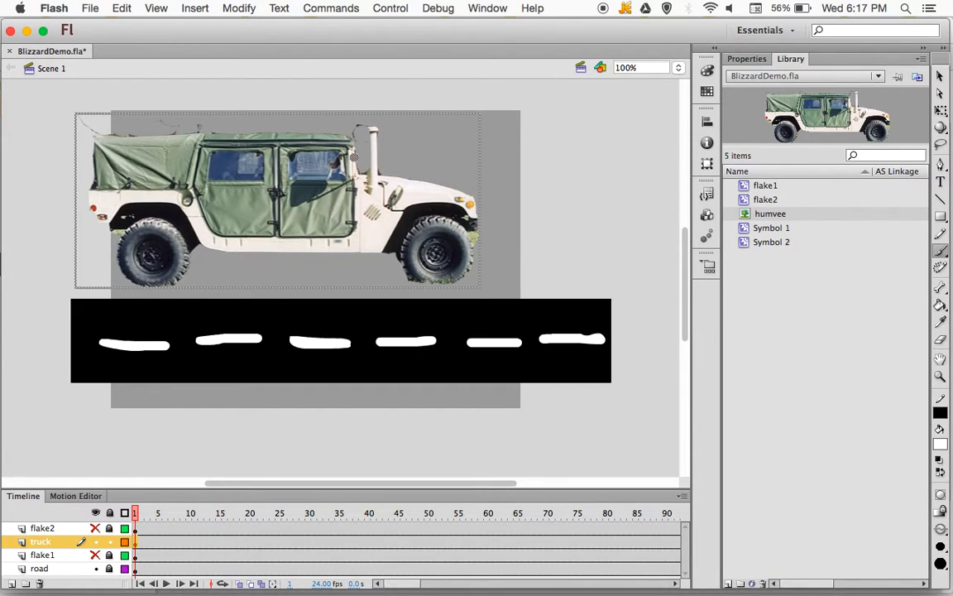
Convert the humvee image into a movie clip symbol named truck
left_click(242, 9)
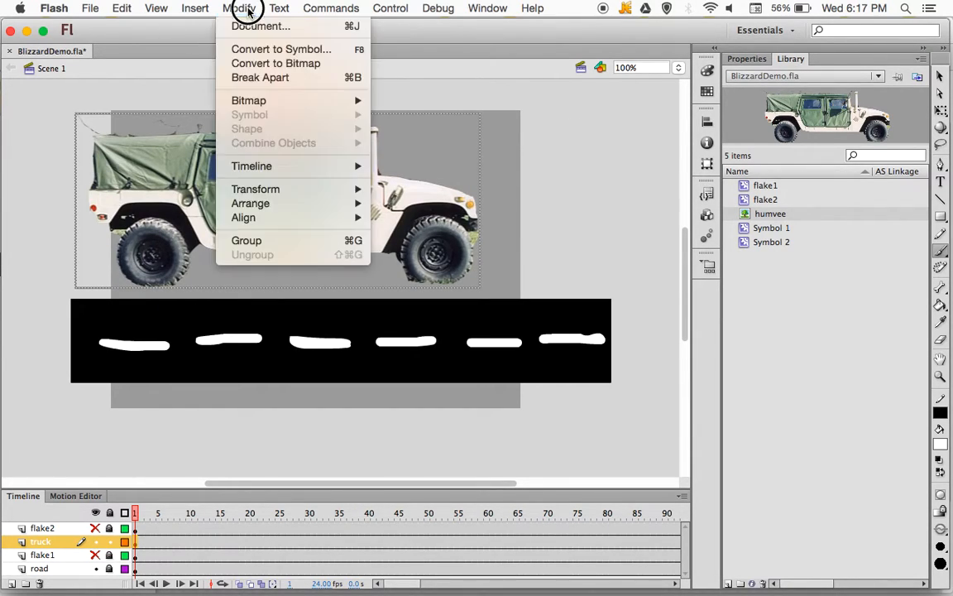
left_click(258, 51)
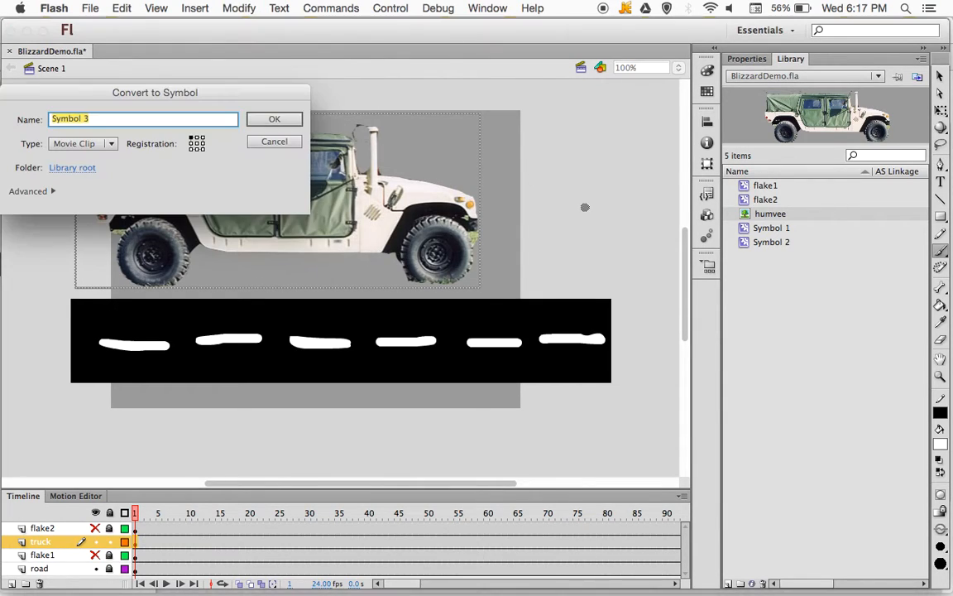
type("truck")
key("Return")
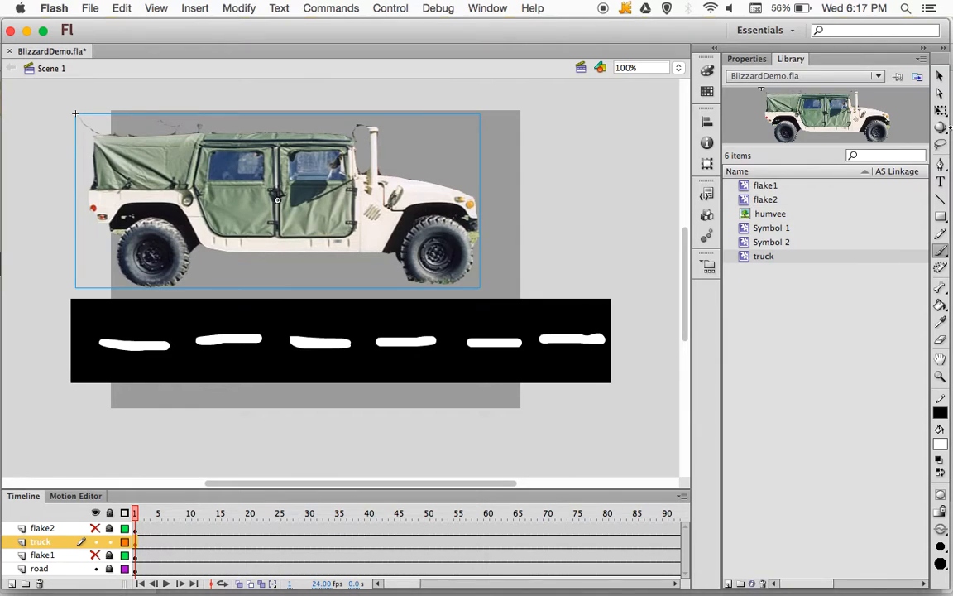
Scale the truck down proportionally to about half its size and set its wheels on the upper part of the road
key("q")
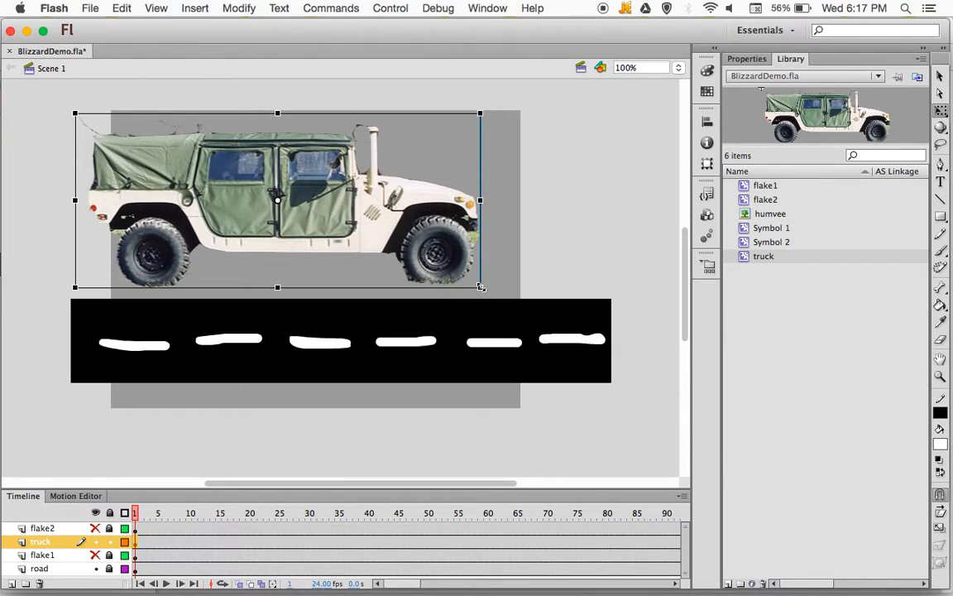
left_click_drag(480, 286, 421, 249)
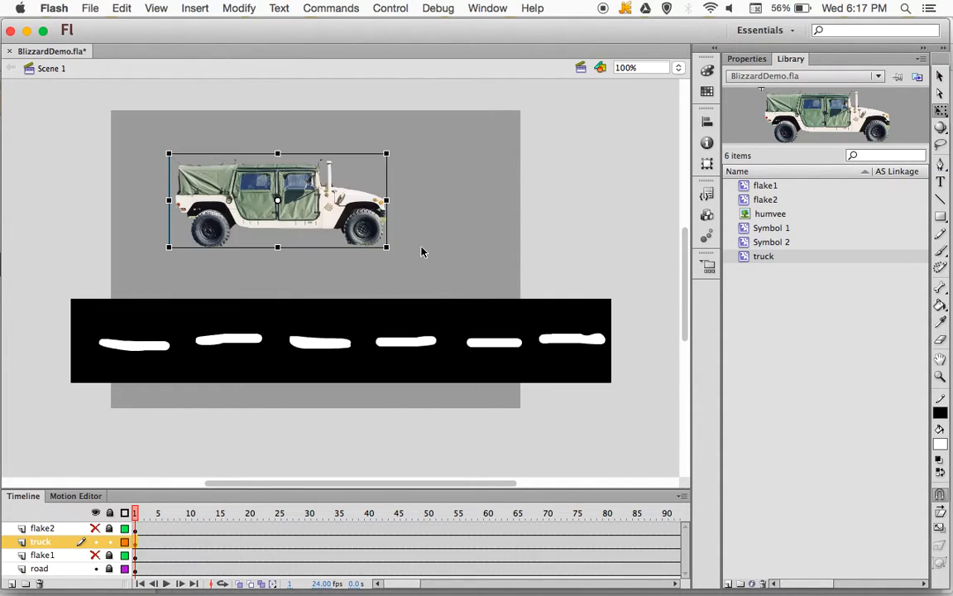
left_click_drag(291, 199, 218, 274)
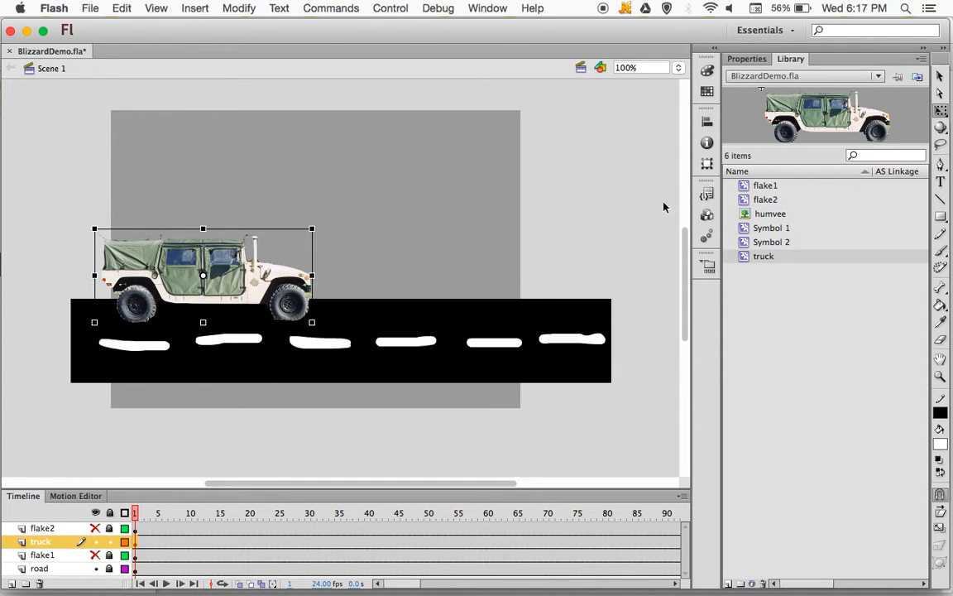
Move the truck in frame 1 straight out past the stage's left edge, keeping its height along the road
left_click(678, 68)
left_click(680, 55)
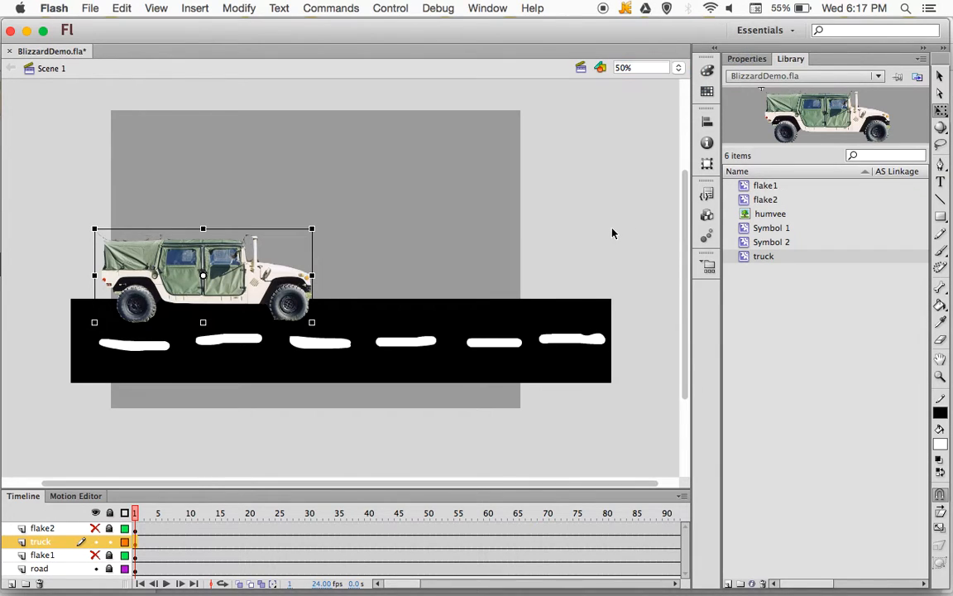
left_click_drag(306, 293, 191, 294)
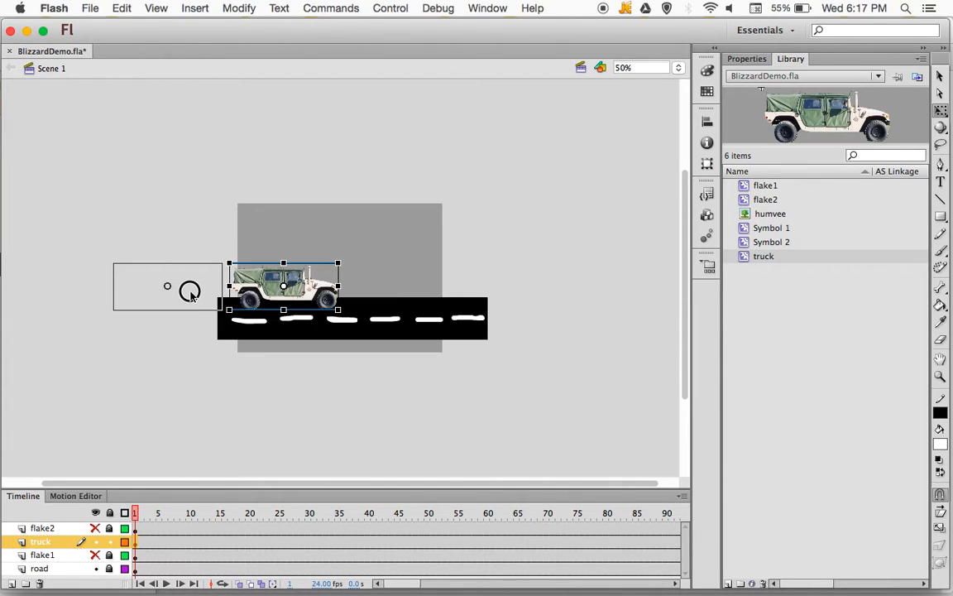
left_click_drag(190, 294, 191, 294)
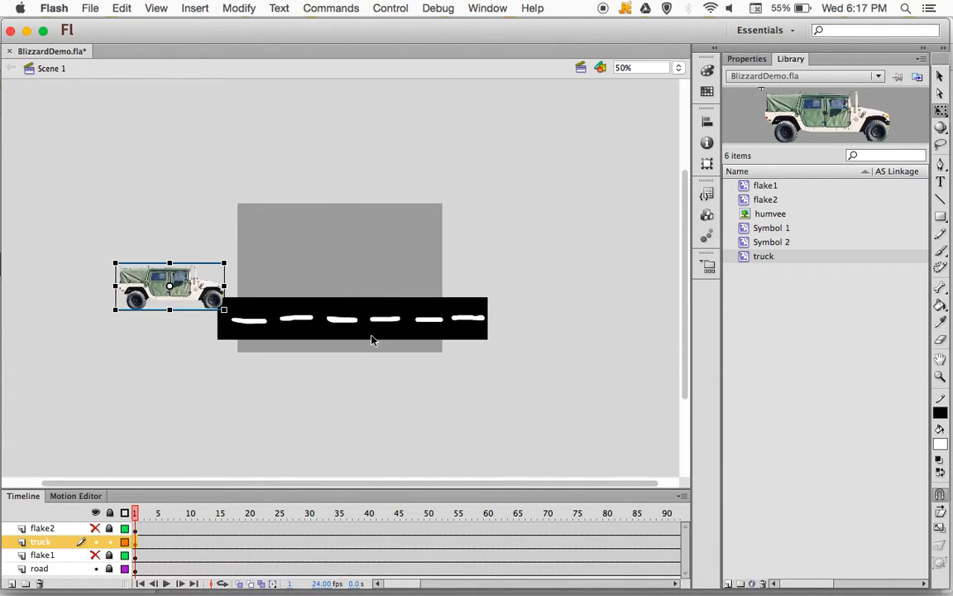
Create a motion tween for the truck that ends past the stage's right edge at frame 120, and play it back
key("v")
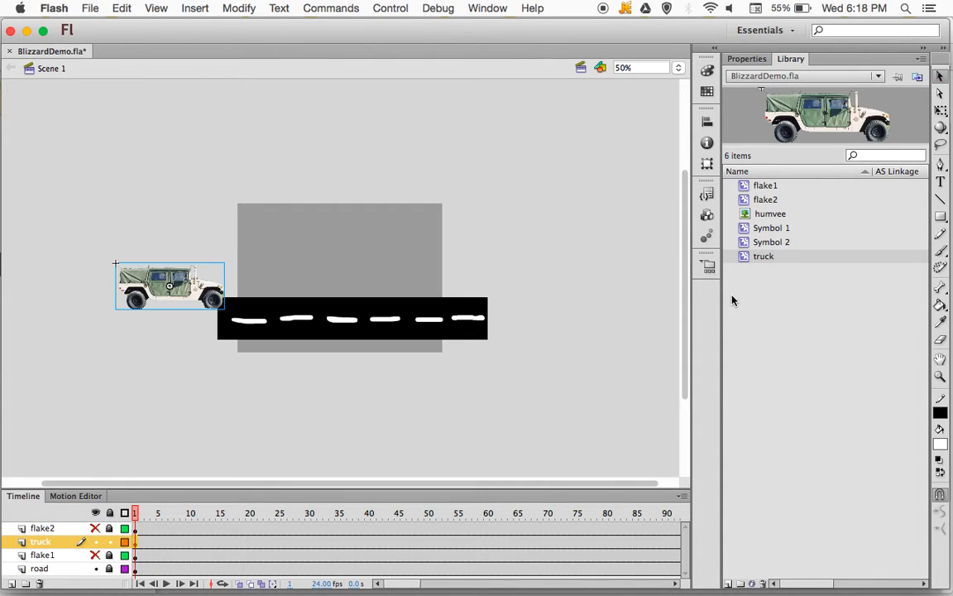
right_click(168, 281)
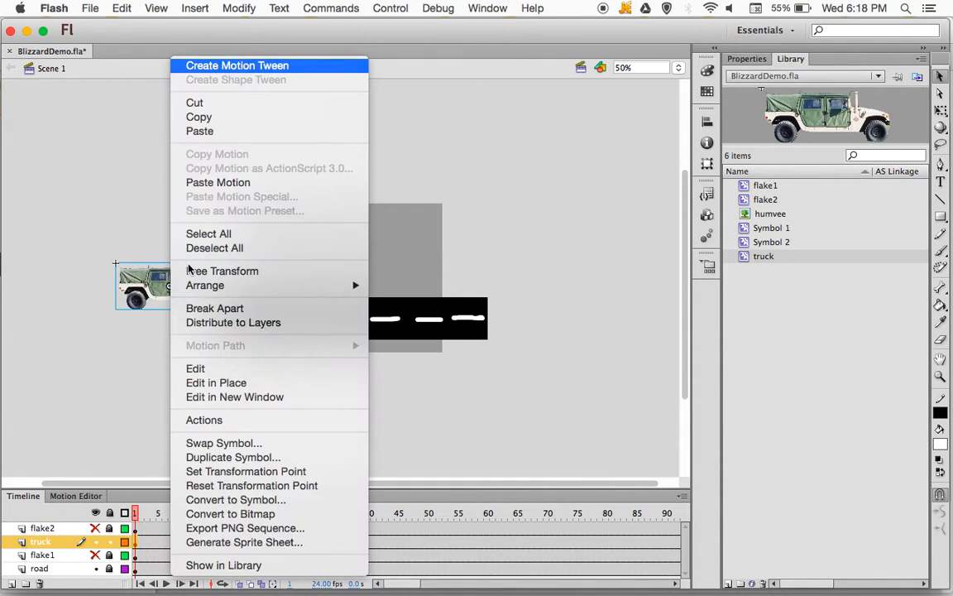
left_click(252, 68)
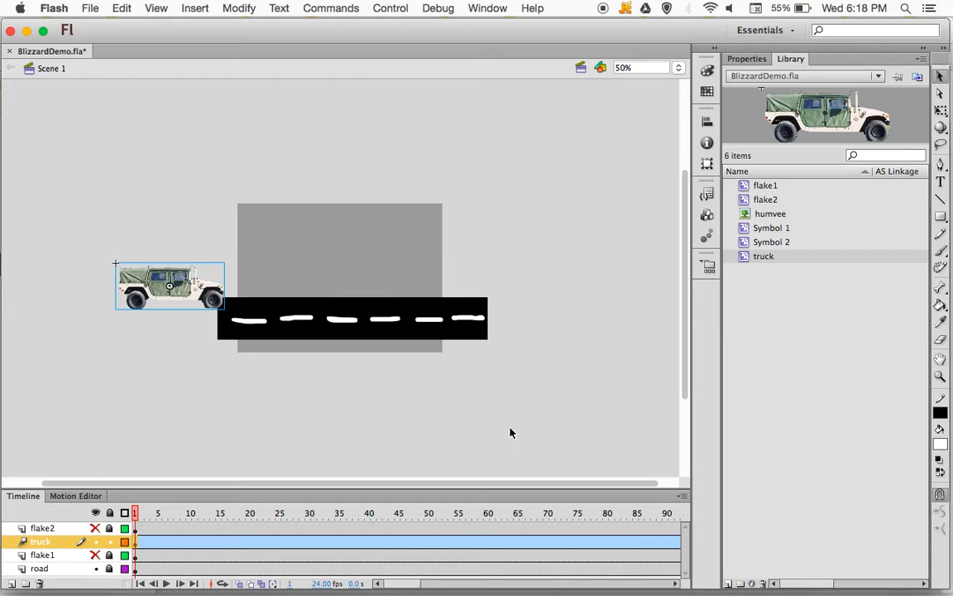
left_click_drag(409, 585, 436, 585)
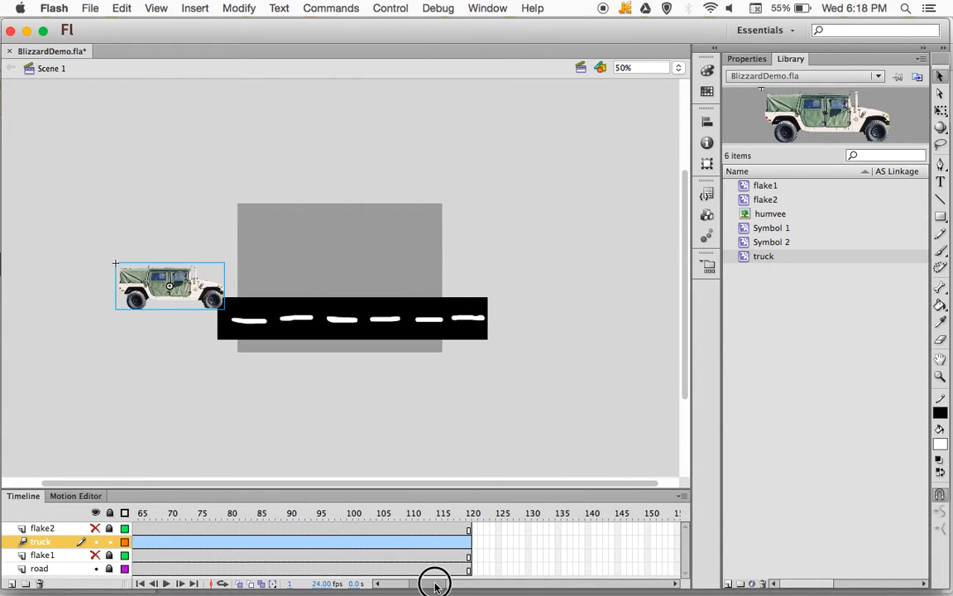
left_click(468, 543)
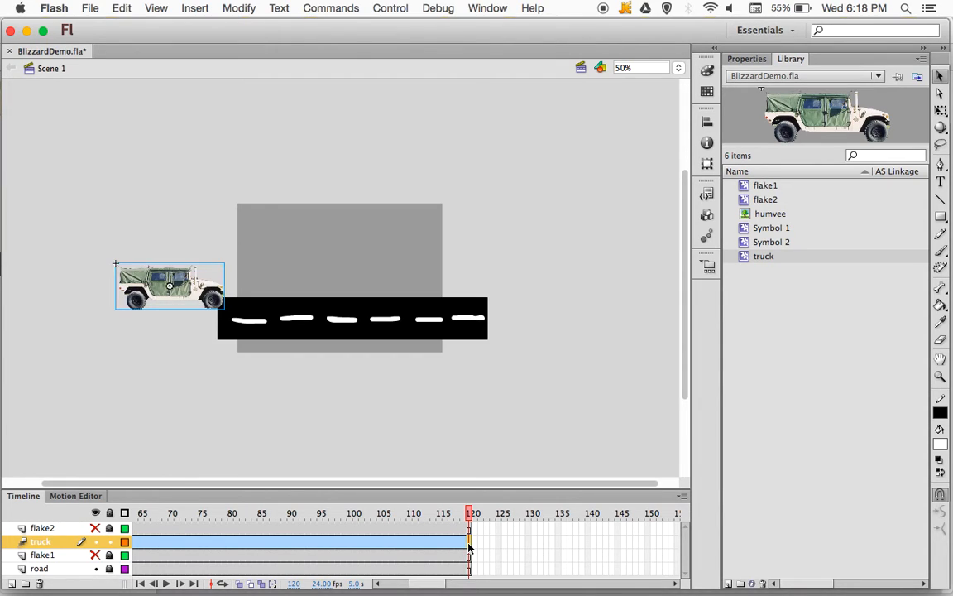
left_click_drag(199, 286, 532, 284)
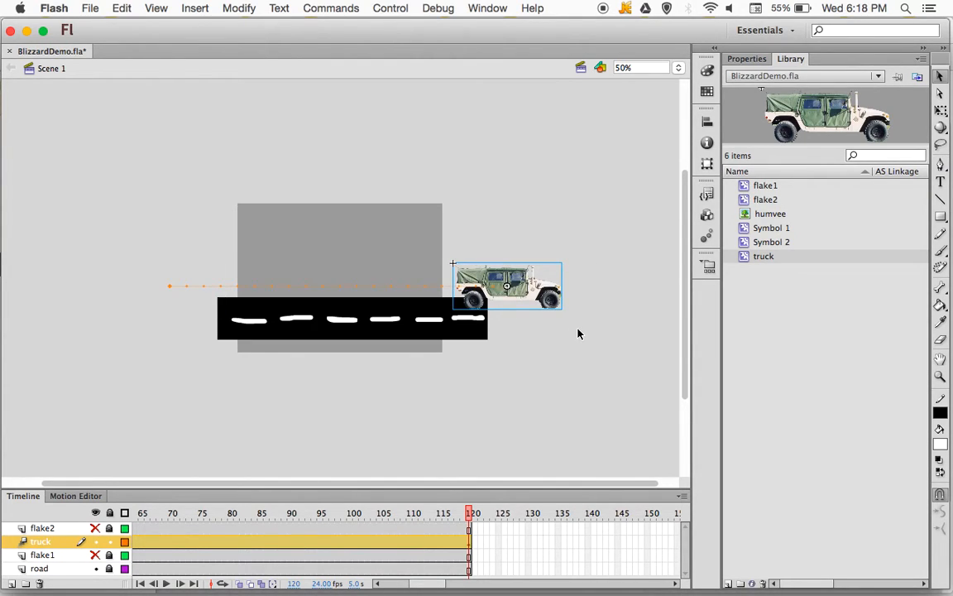
key("Return")
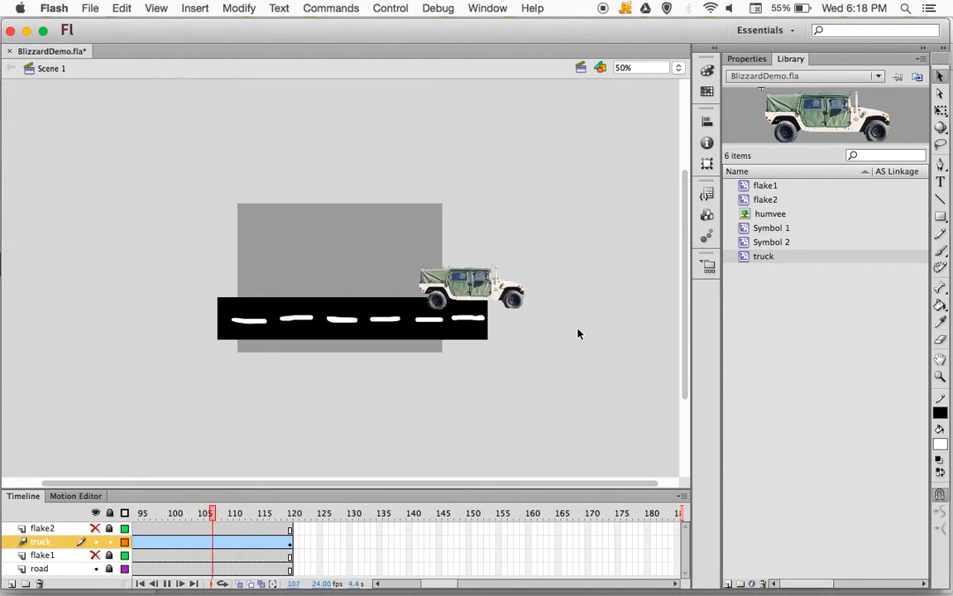
key("Return")
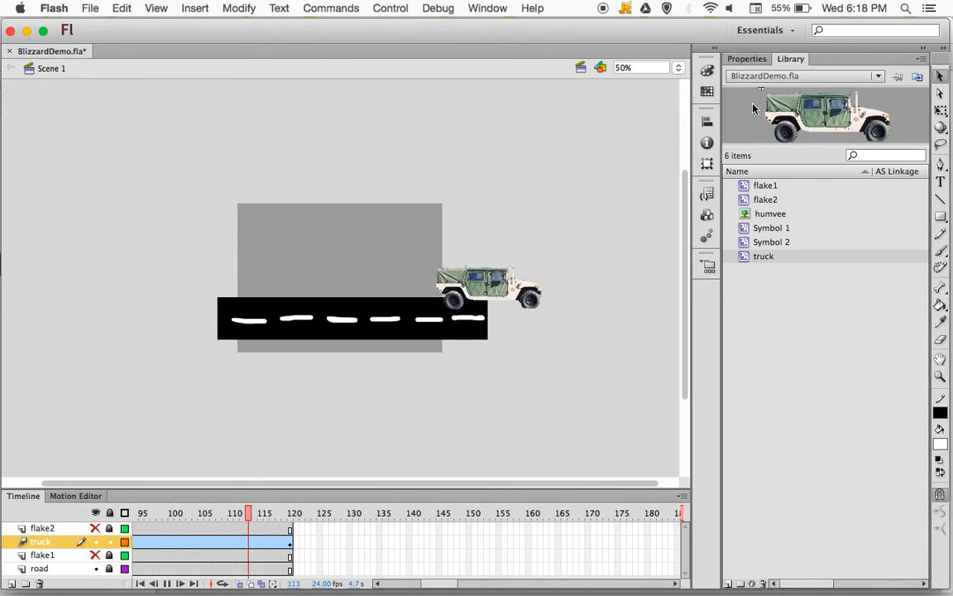
Lower the truck slightly at frame 1 and by the same amount at frame 120 so its path stays level
left_click(680, 70)
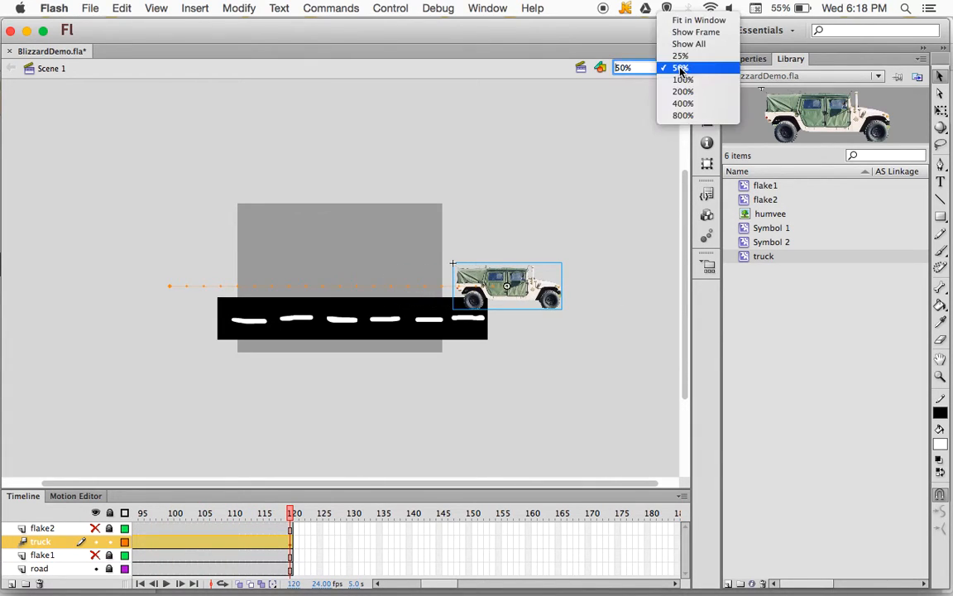
left_click(685, 78)
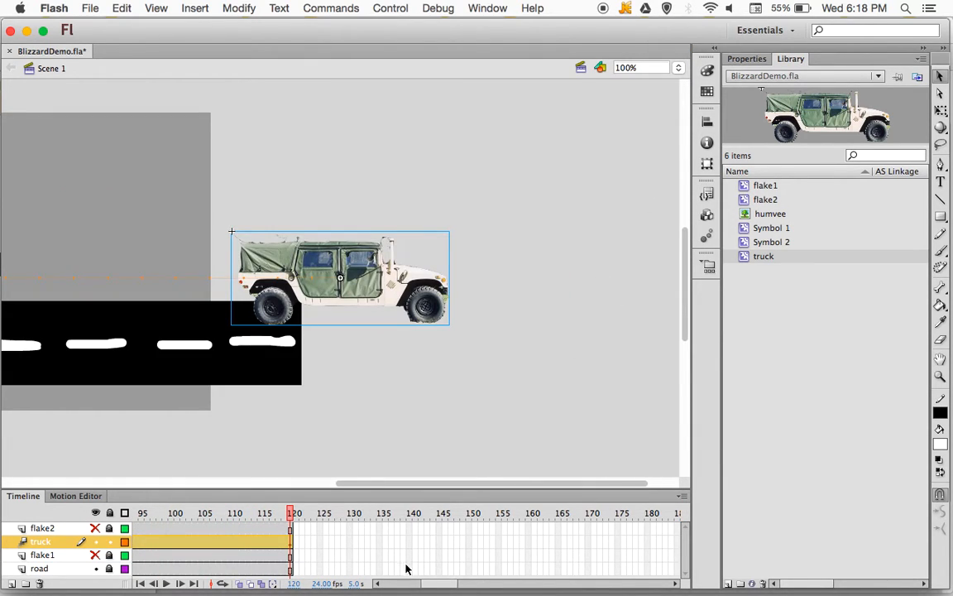
left_click_drag(436, 485, 305, 496)
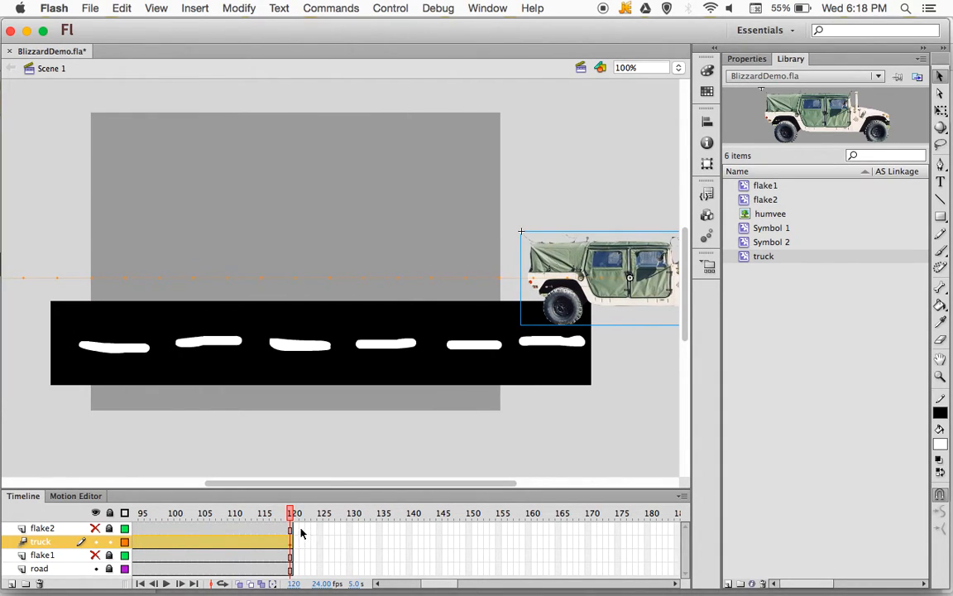
key("Return")
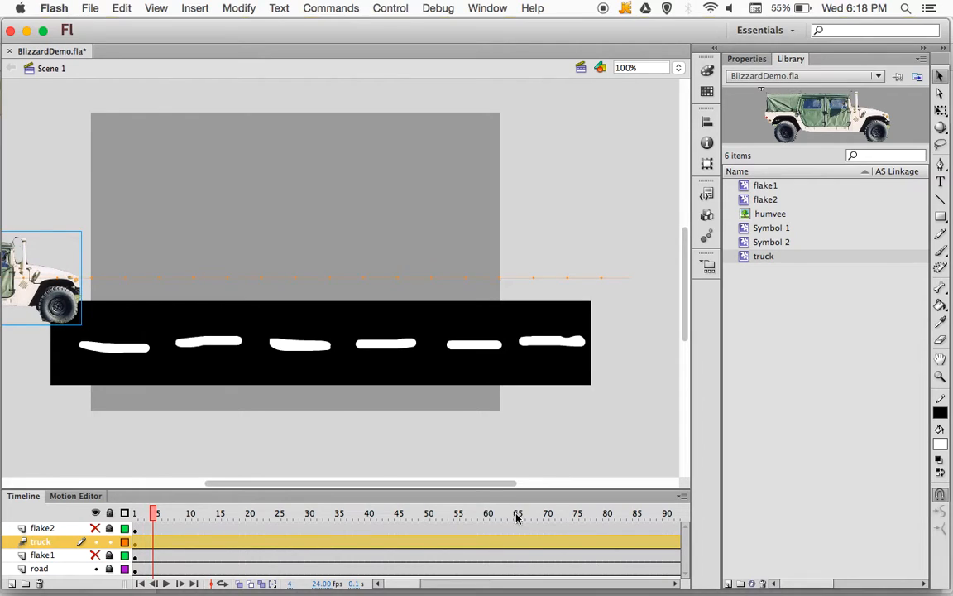
left_click(135, 542)
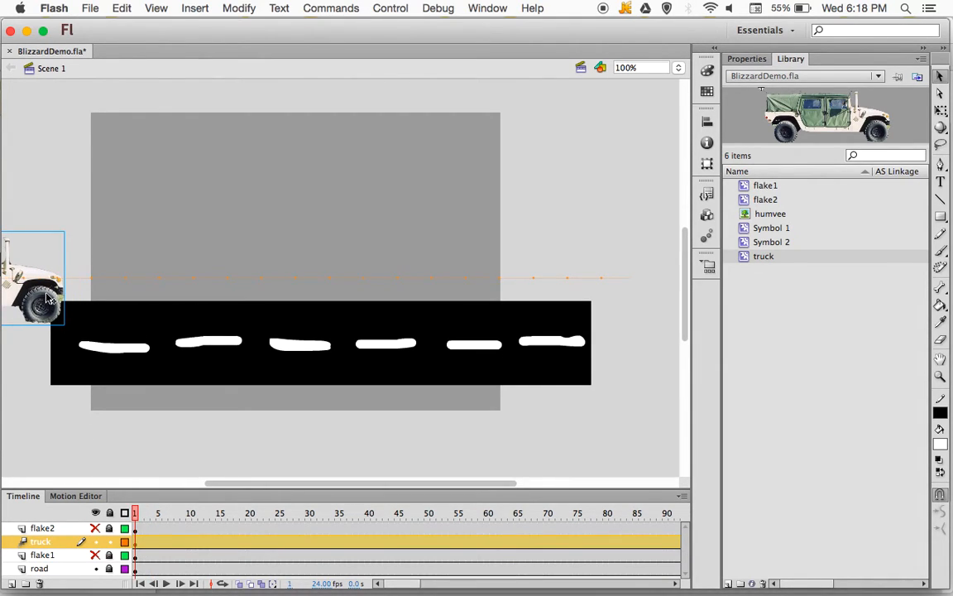
left_click_drag(47, 303, 47, 307)
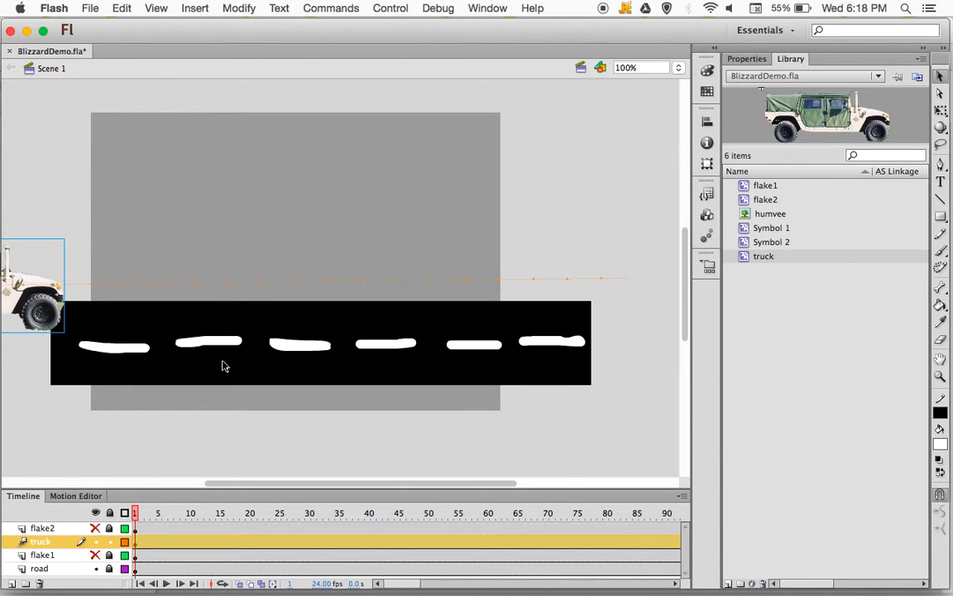
left_click_drag(403, 585, 419, 583)
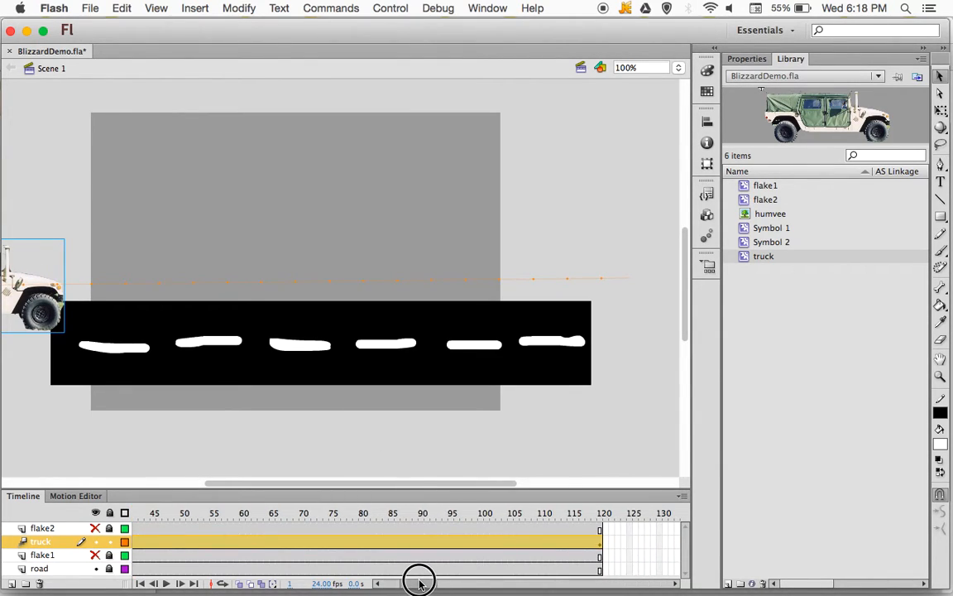
left_click(599, 543)
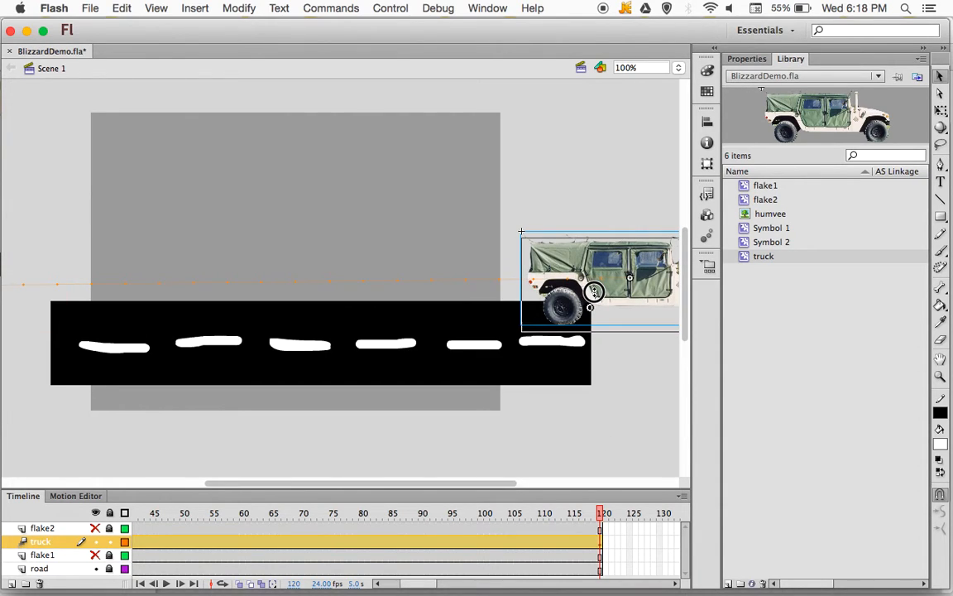
left_click_drag(594, 284, 594, 291)
Play the timeline and test the movie to check the truck among the snowflakes, and lock the truck layer
key("Return")
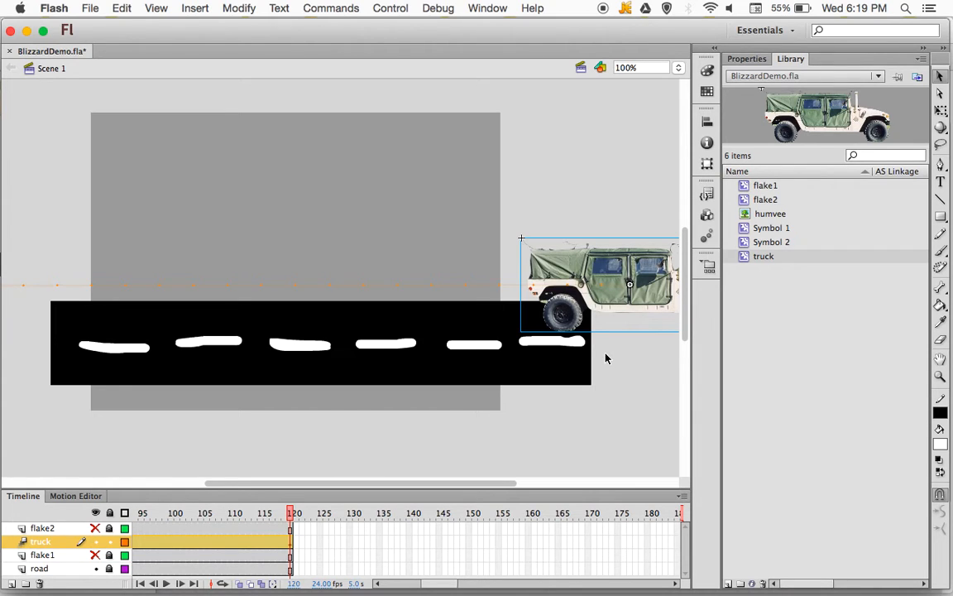
key("super+Return")
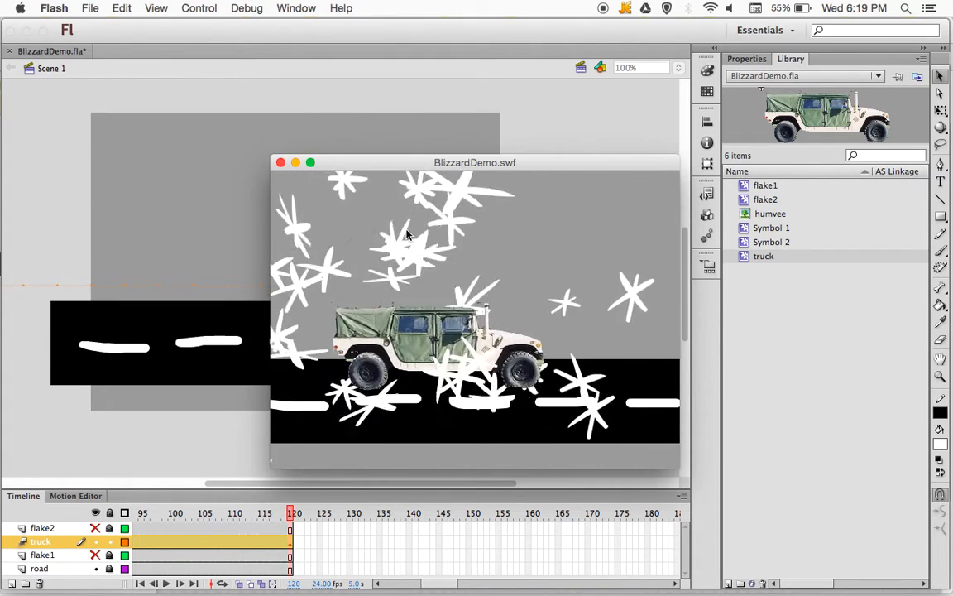
left_click(280, 162)
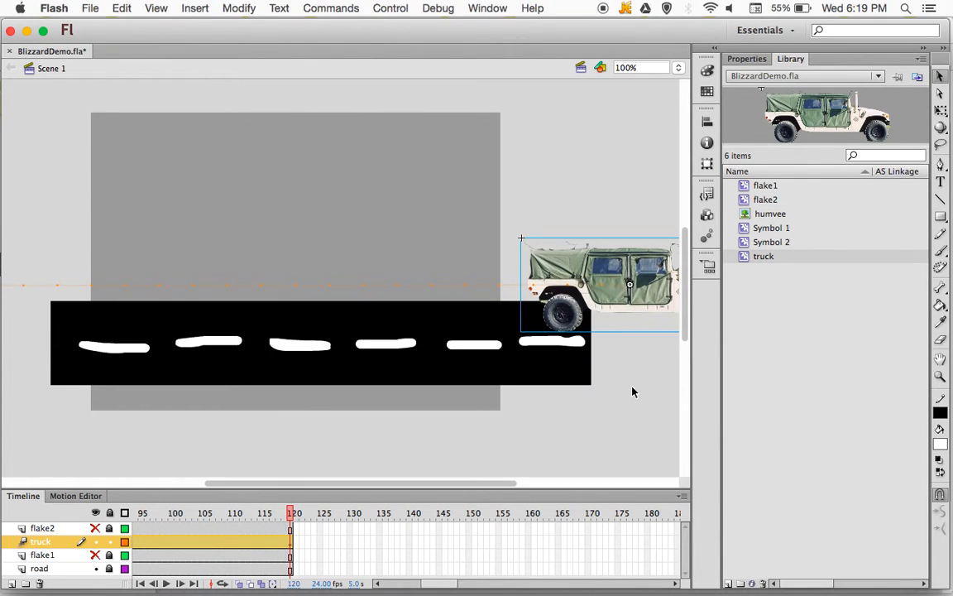
left_click(111, 542)
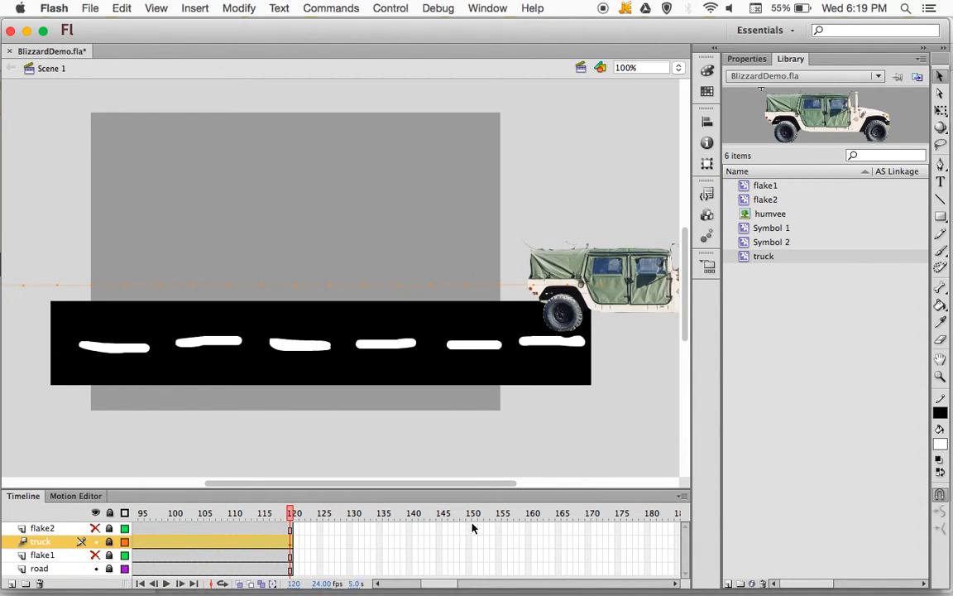
Unlock the road layer and hide the truck layer so only the road artwork is editable
left_click_drag(447, 584, 413, 586)
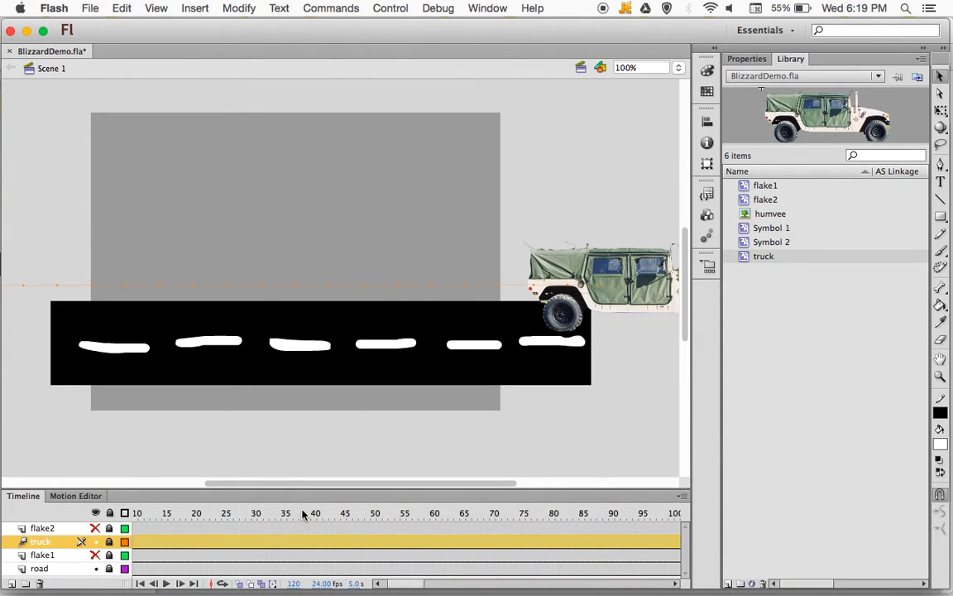
left_click(109, 568)
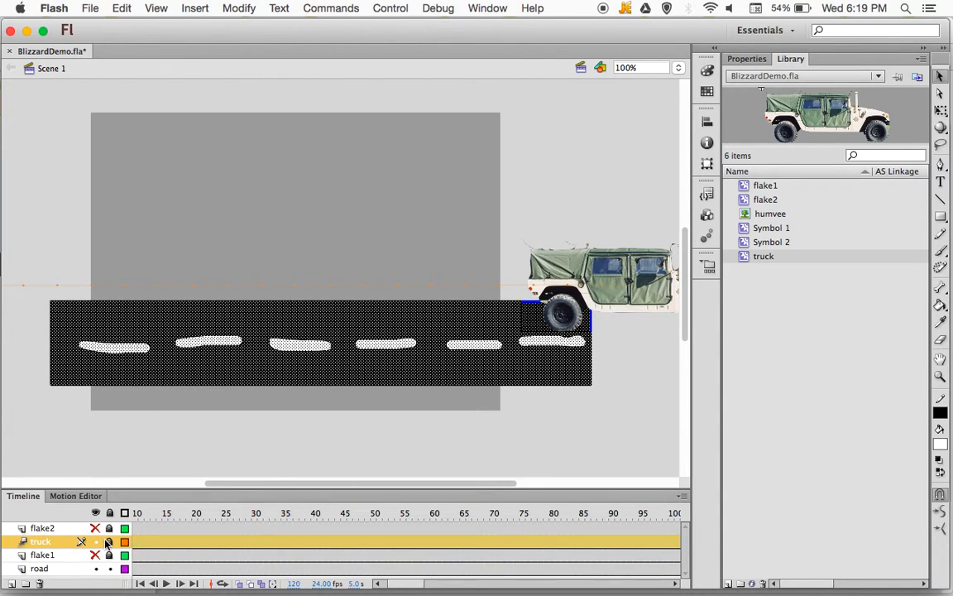
left_click(95, 542)
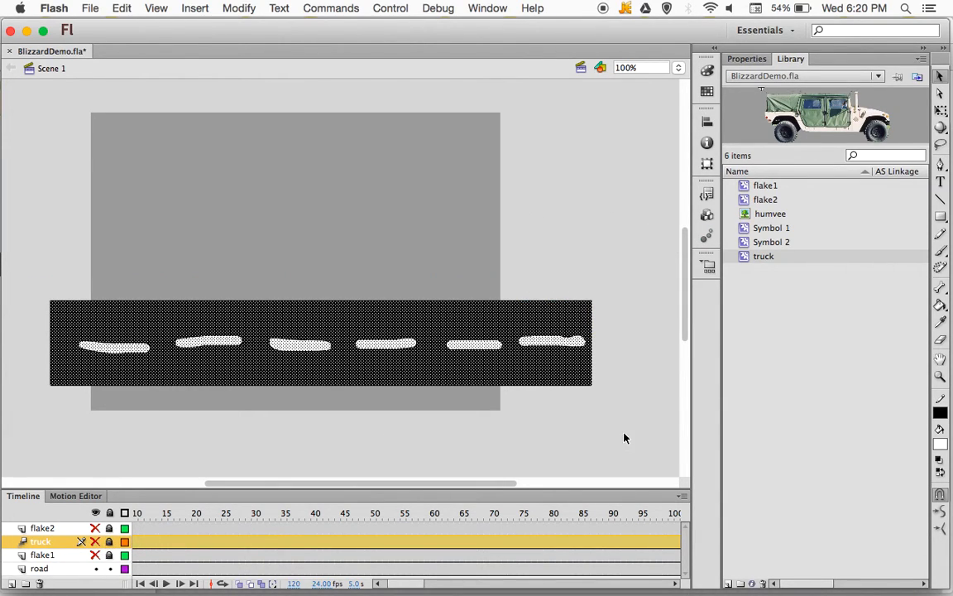
Add the author's first name as a text signature on the road layer, just above the road near the stage's right edge
left_click(941, 182)
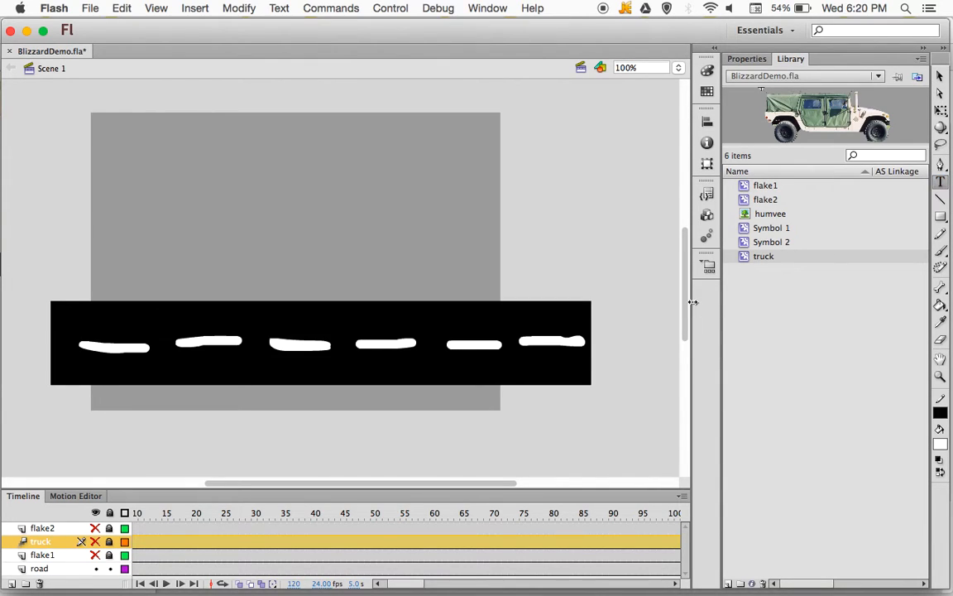
left_click(428, 281)
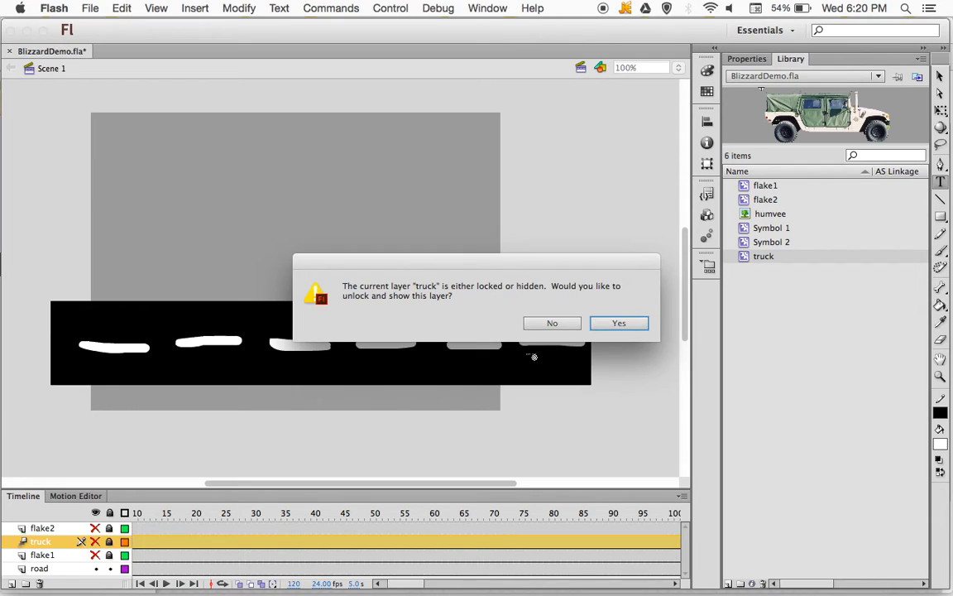
left_click(568, 328)
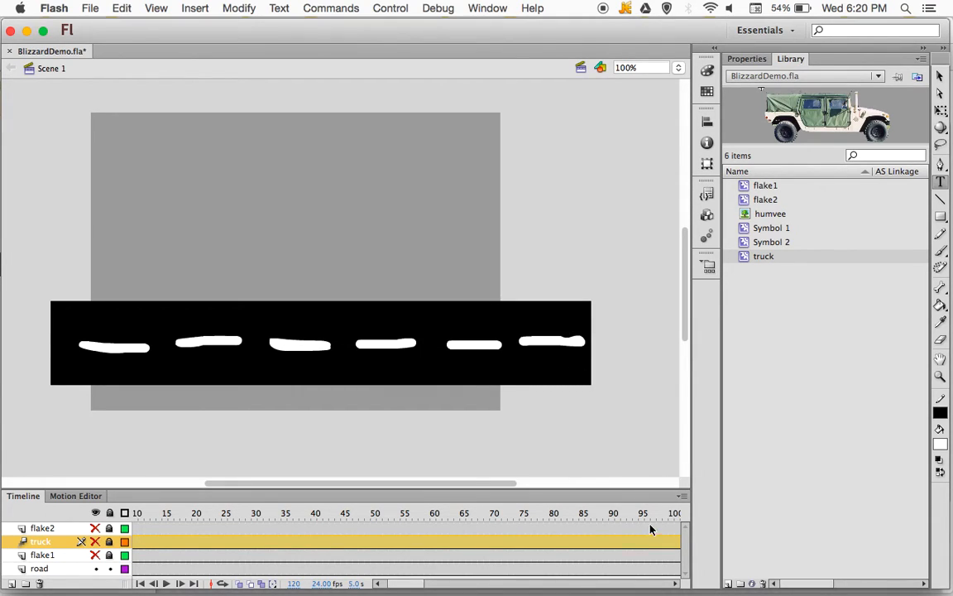
left_click(141, 569)
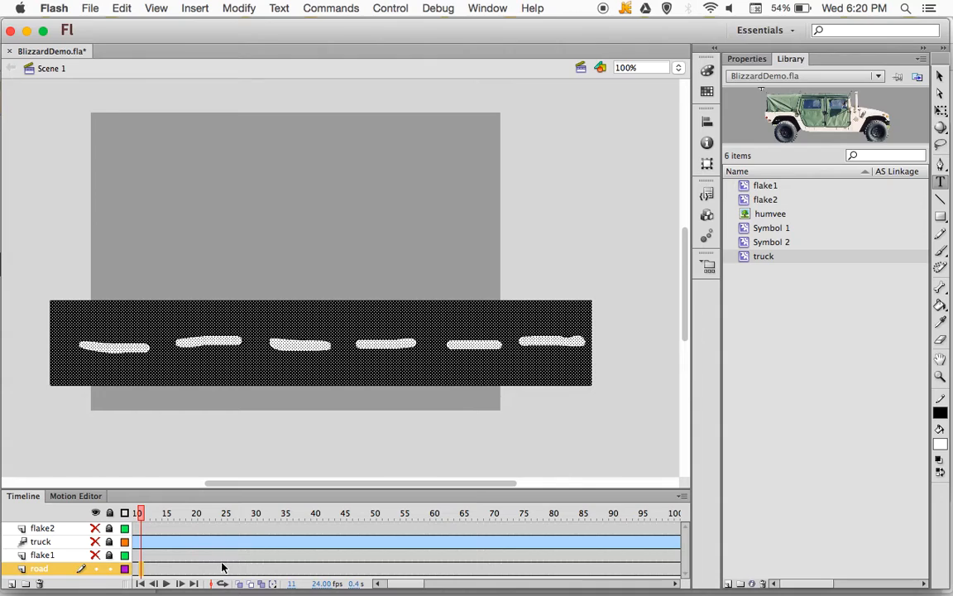
left_click(394, 275)
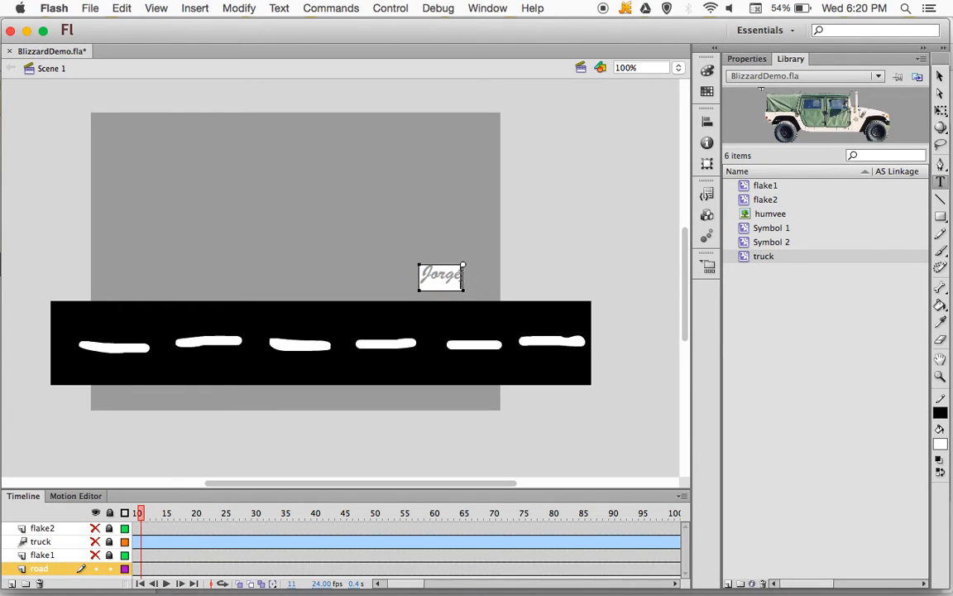
Colour the signature text red and shift it slightly to the right
left_click_drag(460, 275, 416, 274)
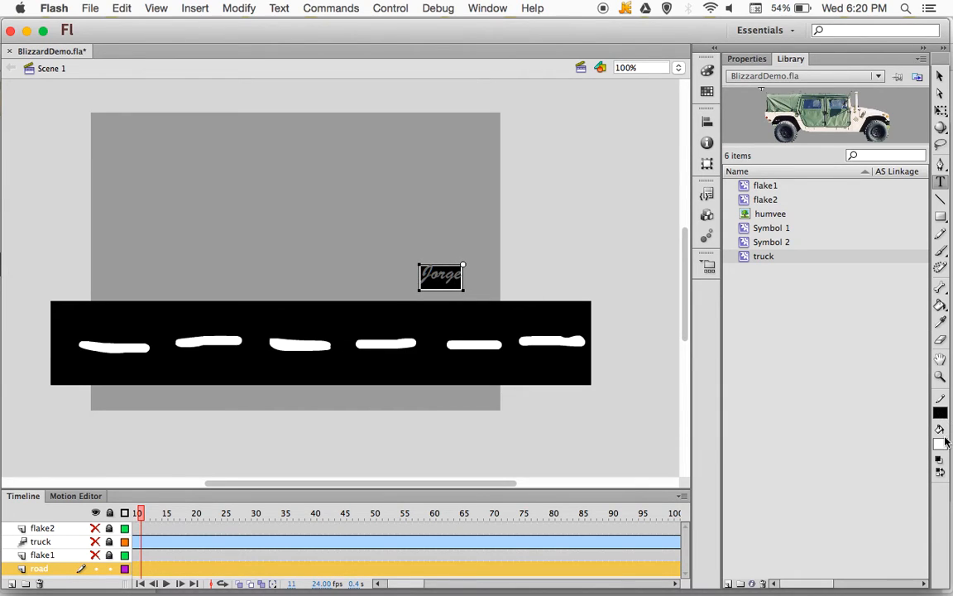
left_click(940, 446)
left_click(732, 360)
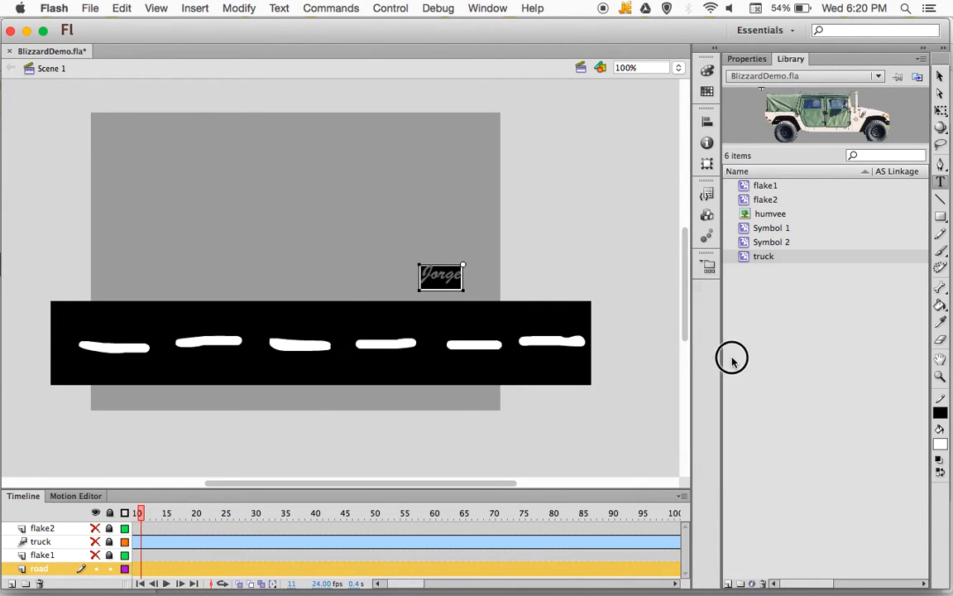
left_click(941, 77)
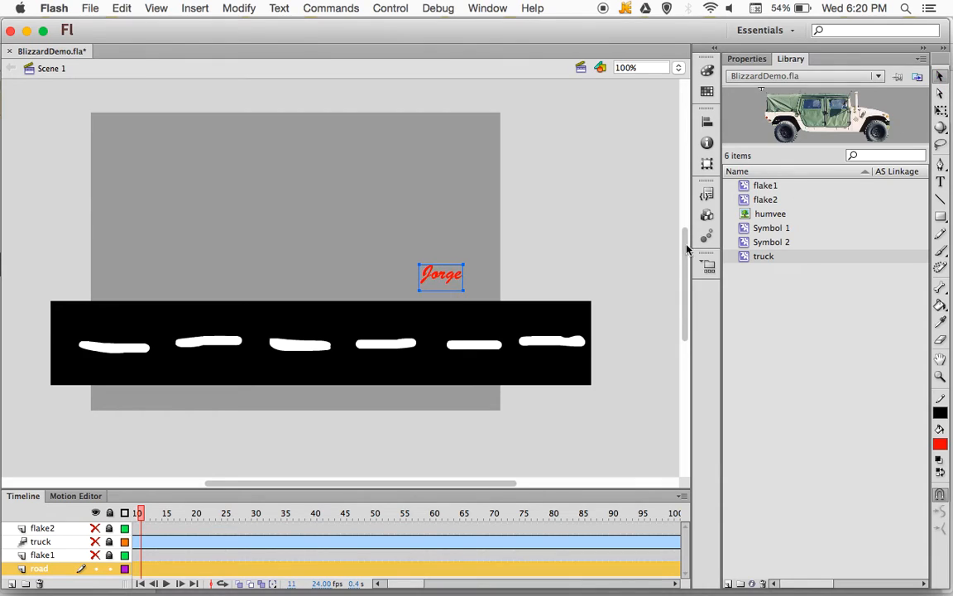
left_click(448, 277)
left_click_drag(461, 279, 469, 279)
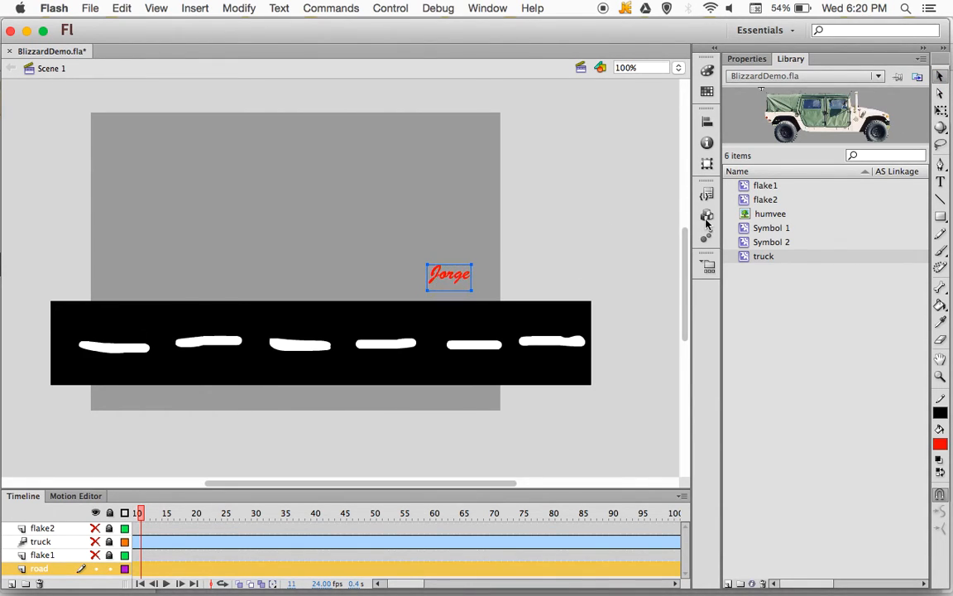
Set the signature's font size to 40 pt and test the movie to check it in the animation
left_click(747, 59)
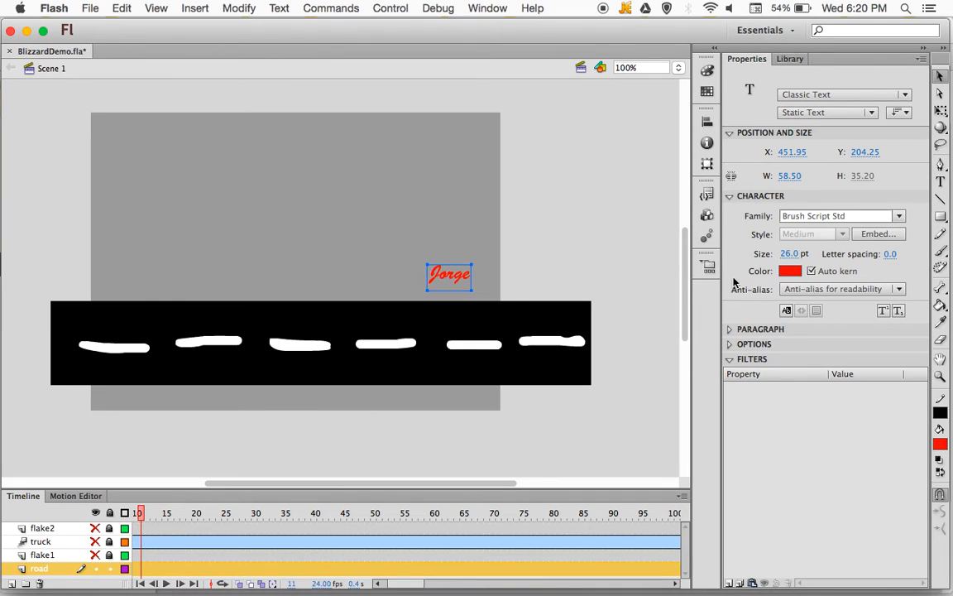
left_click(790, 254)
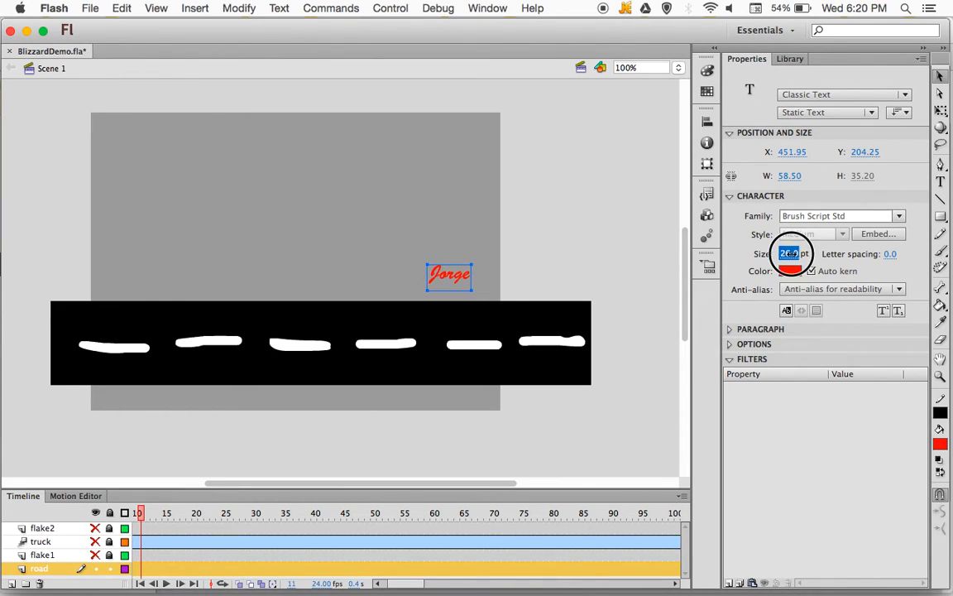
type("30")
key("Return")
type("35")
key("Return")
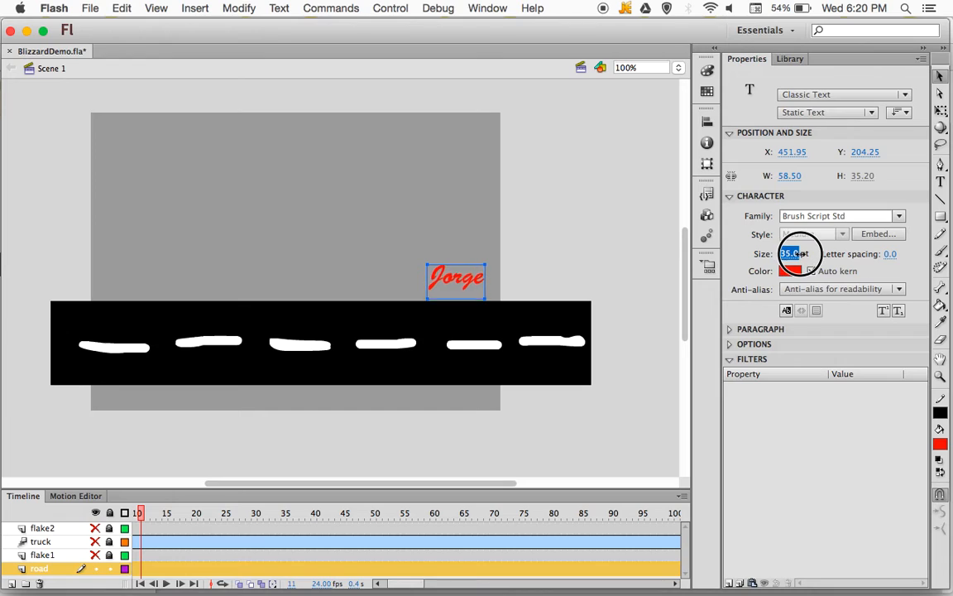
left_click_drag(796, 253, 803, 254)
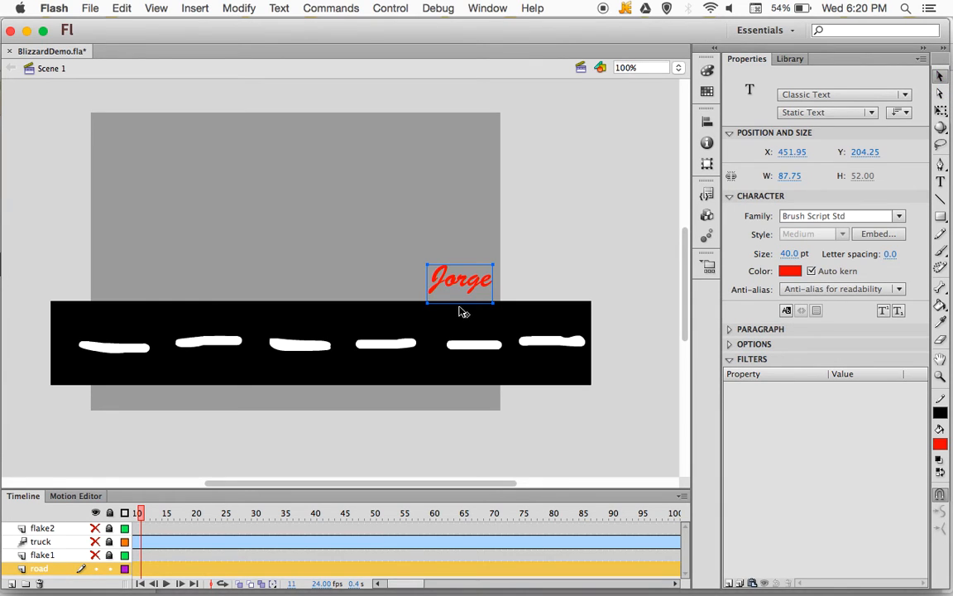
key("super+Return")
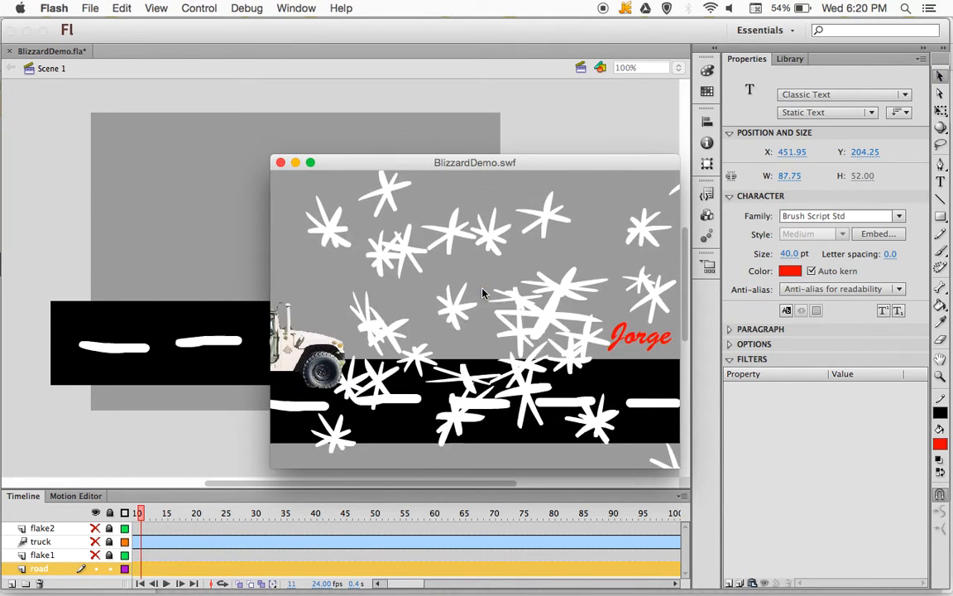